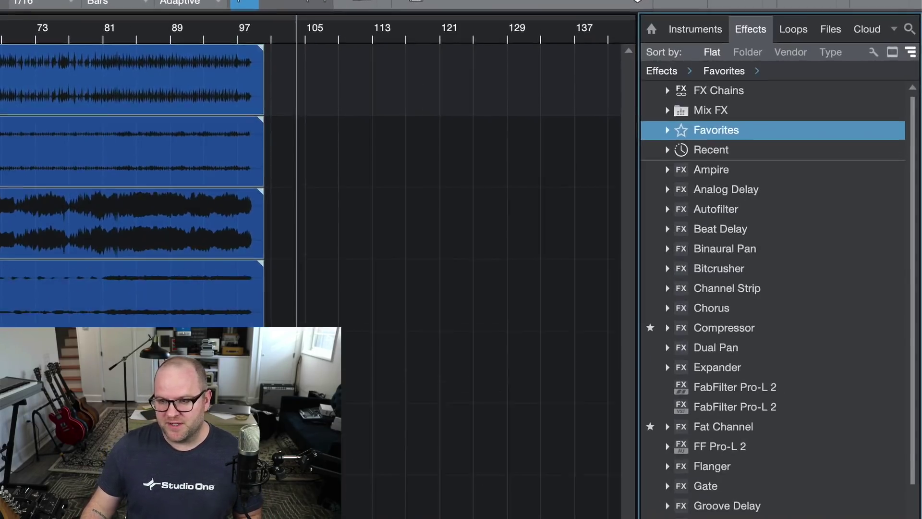
- Switch the Browser to the Cloud section and open PreSonus Sphere
left_click(702, 29)
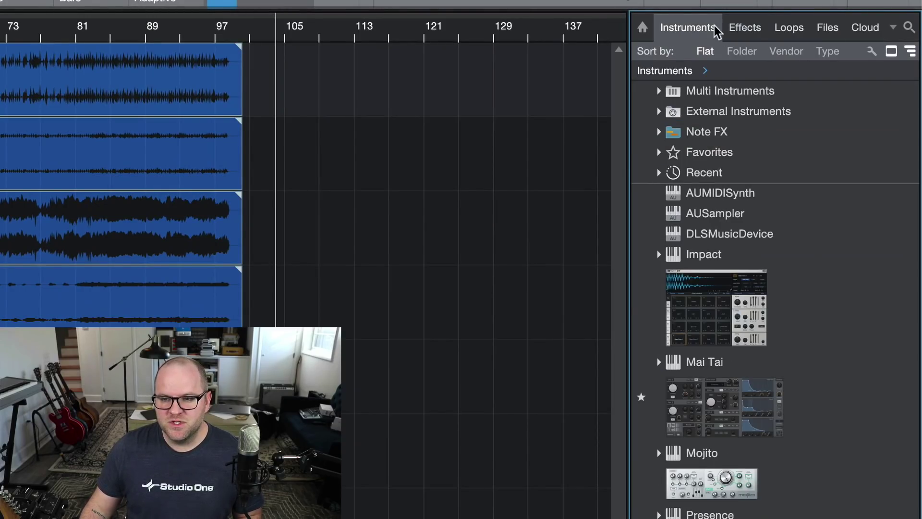
left_click(742, 29)
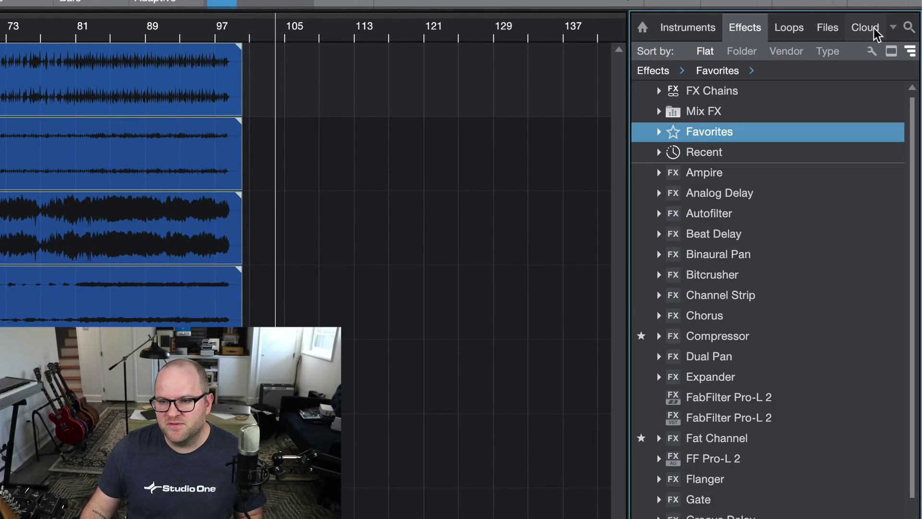
left_click(888, 29)
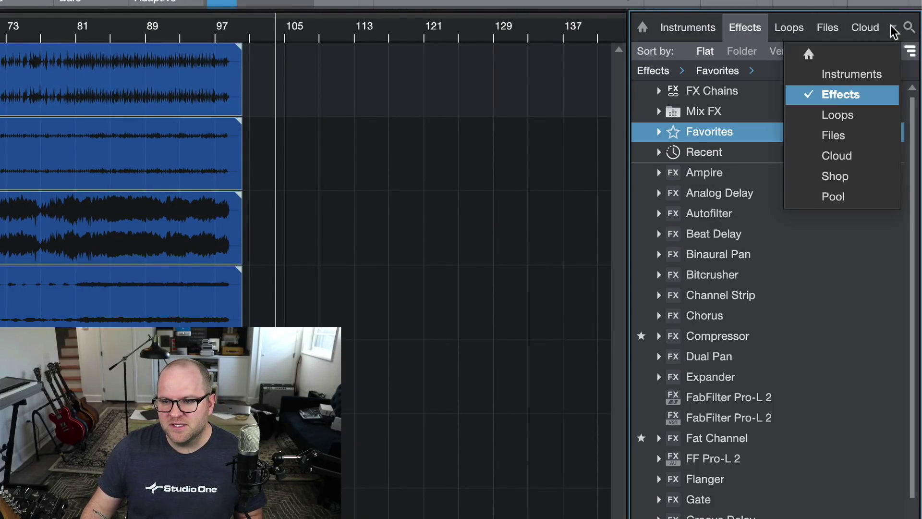
left_click(838, 157)
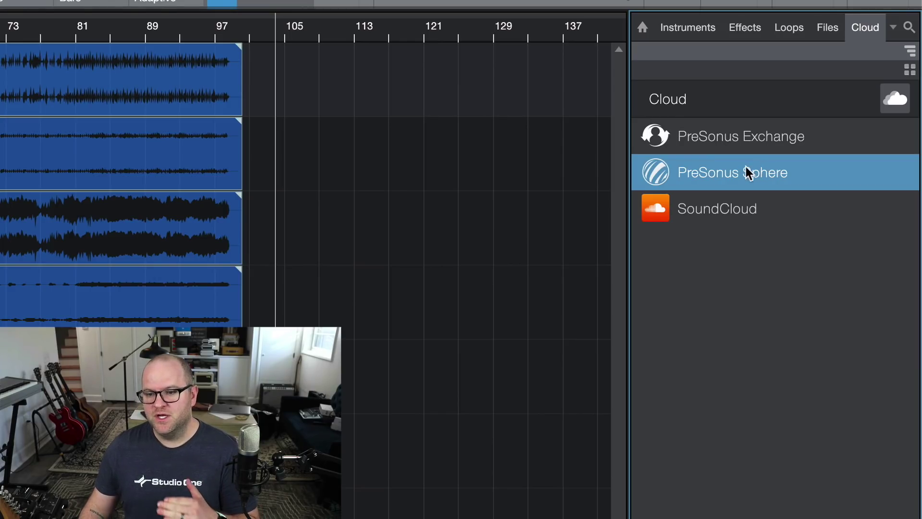
left_click(736, 176)
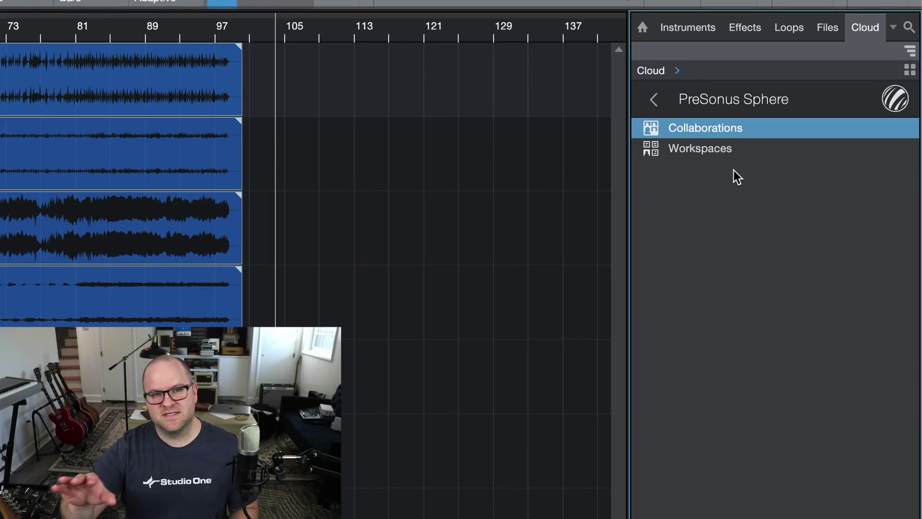
- Point out the Workspaces and Collaborations entries in the PreSonus Sphere list
left_click(695, 147)
left_click(706, 134)
left_click(708, 155)
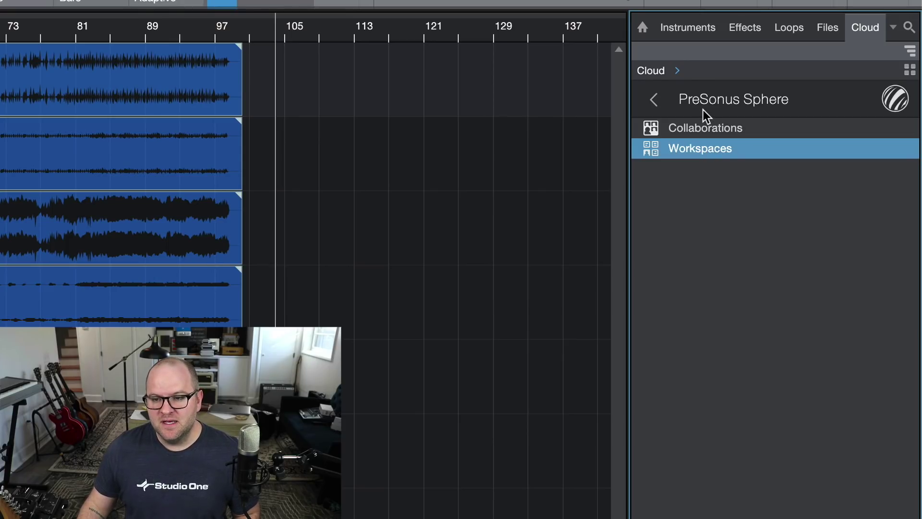
left_click(694, 126)
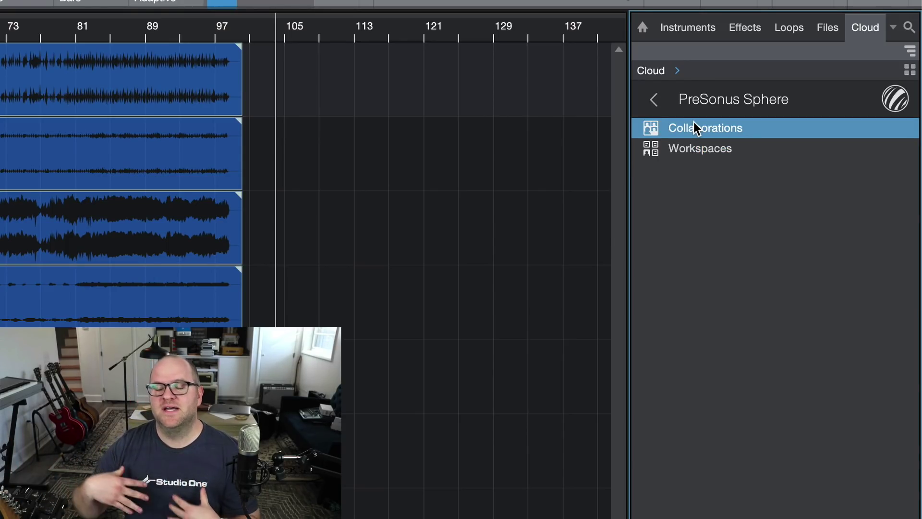
left_click(697, 150)
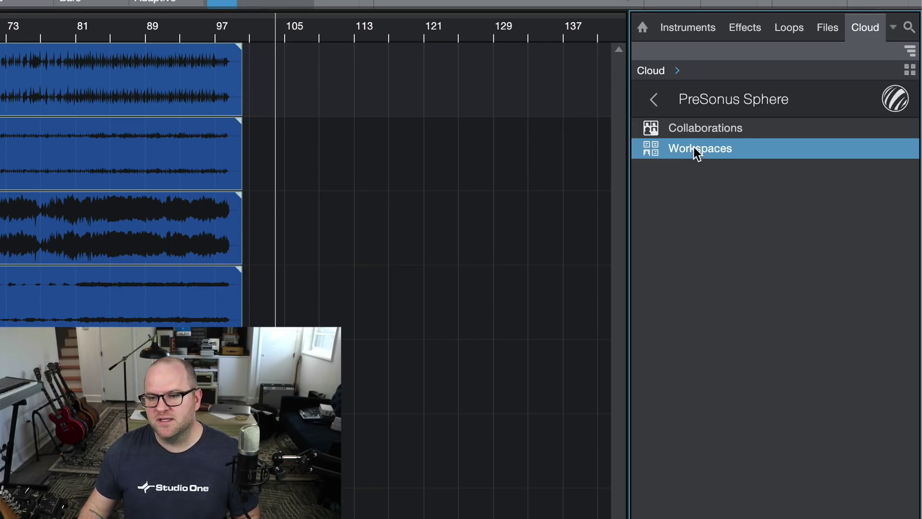
- Create a new Sphere workspace named FIGHTER FOR GBY
double_click(697, 150)
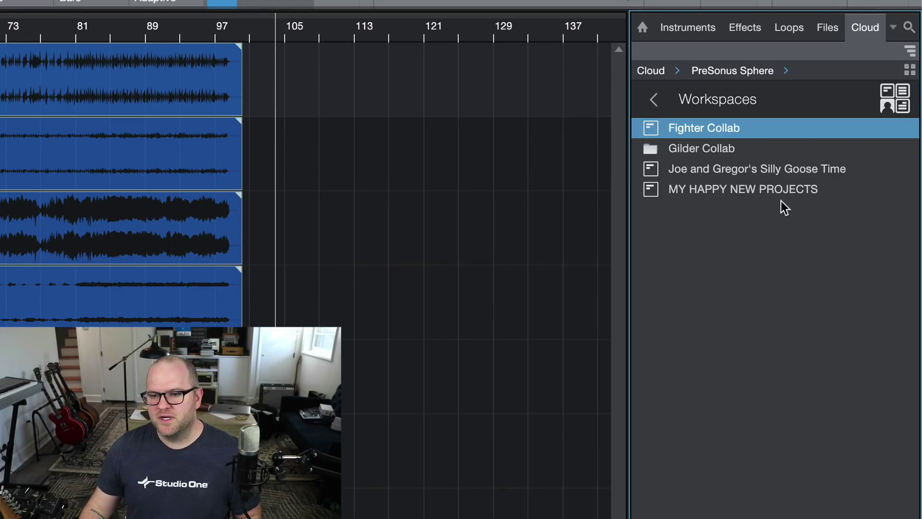
left_click(655, 103)
right_click(714, 155)
left_click(739, 161)
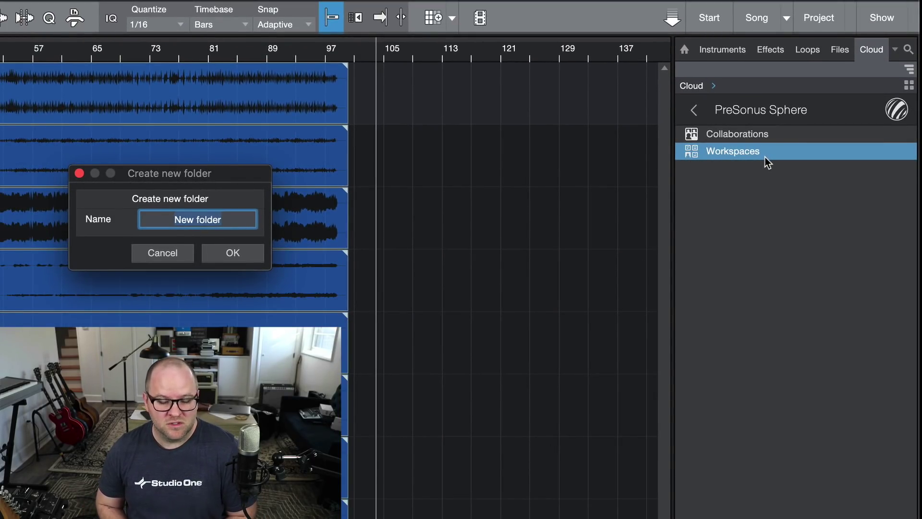
type("FIGHTER ")
type("FOR DR")
key("Return")
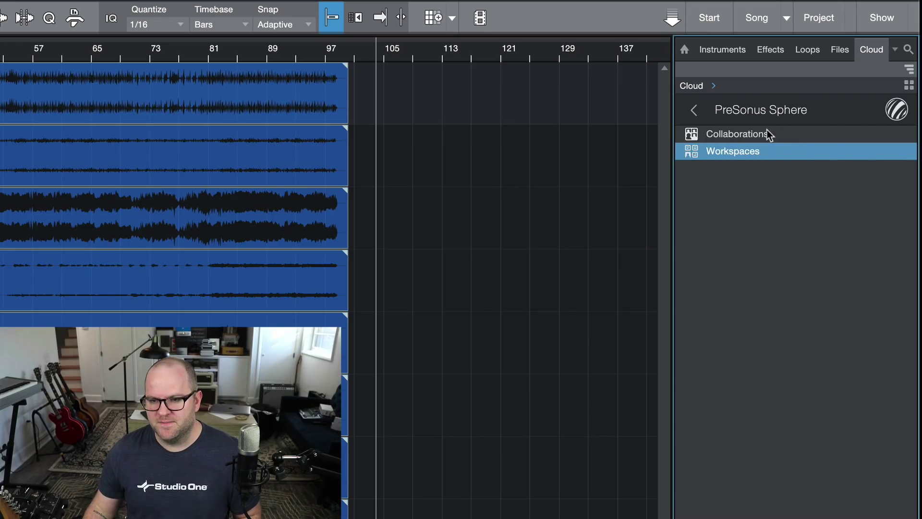
- Add a 'Stems from Joe' folder inside FIGHTER FOR GBY and open the workspace
double_click(720, 150)
left_click(815, 159)
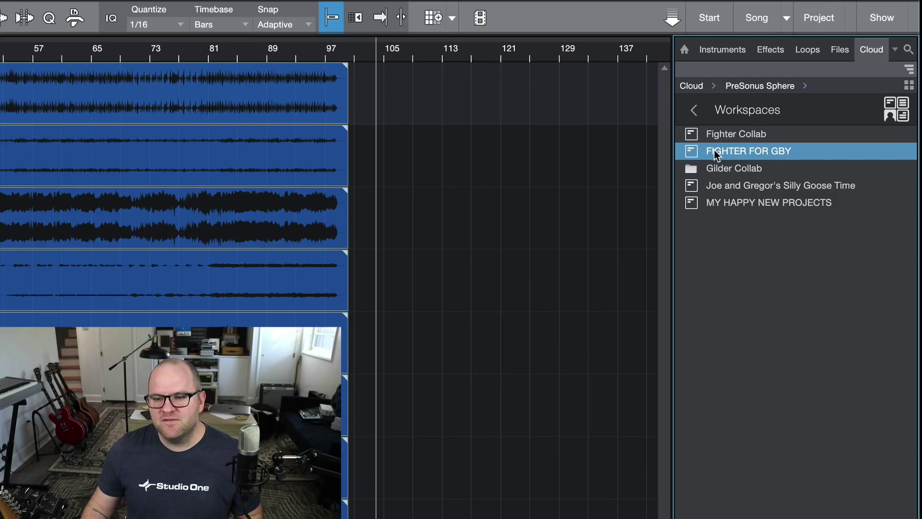
right_click(713, 150)
left_click(747, 157)
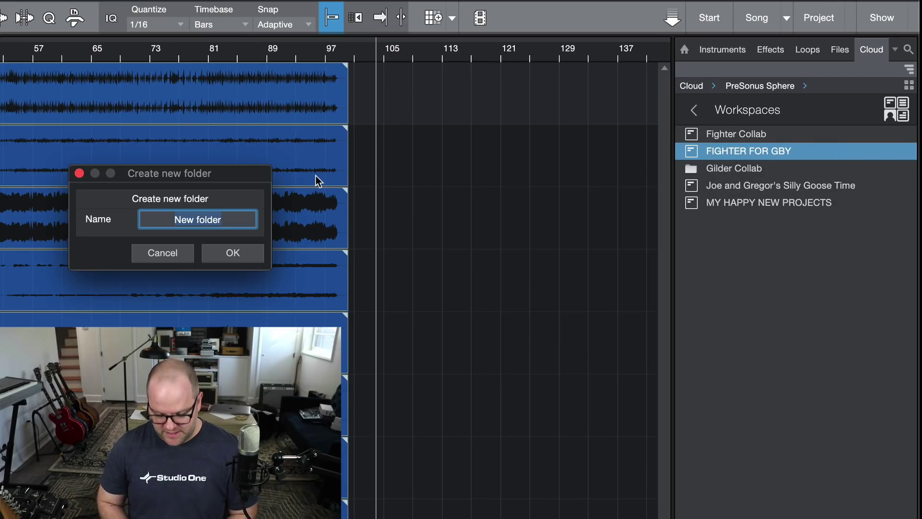
type("Stems from J")
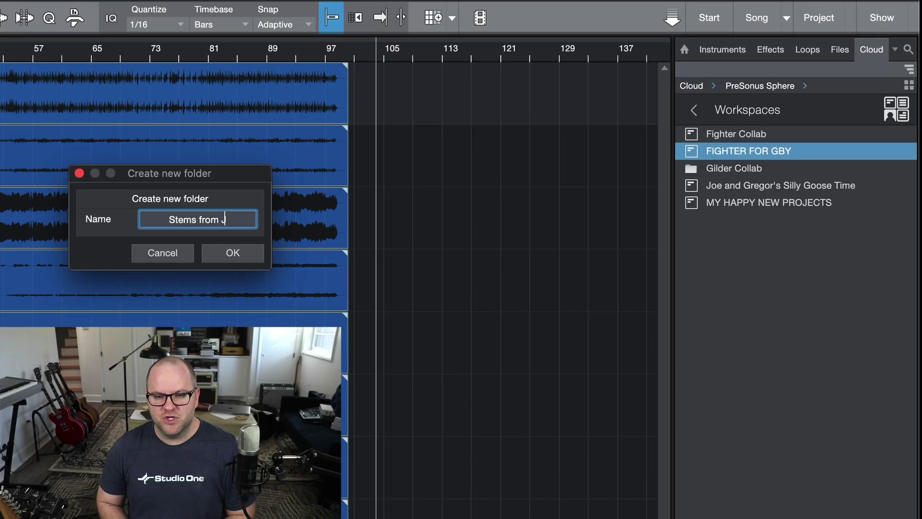
key("Return")
double_click(719, 151)
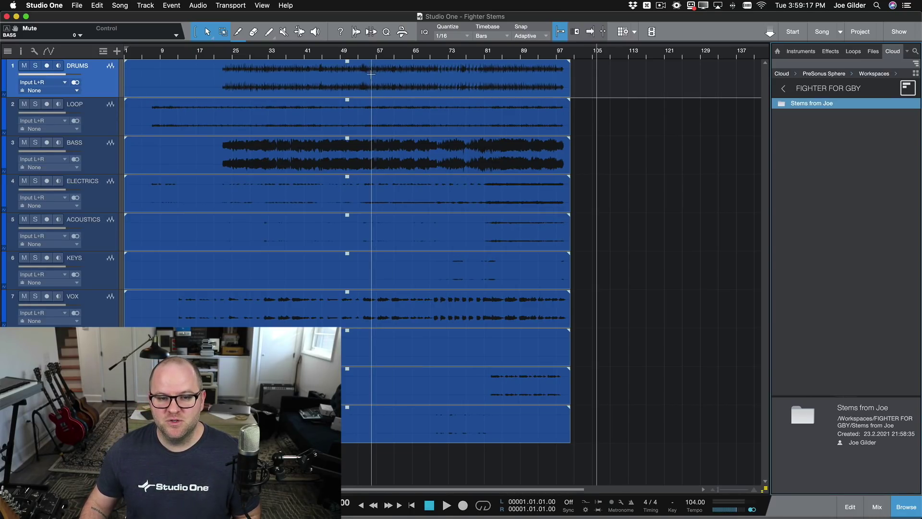
- Drop all ten track events onto Stems from Joe as WAV files and verify the uploads
left_click_drag(373, 86, 804, 106)
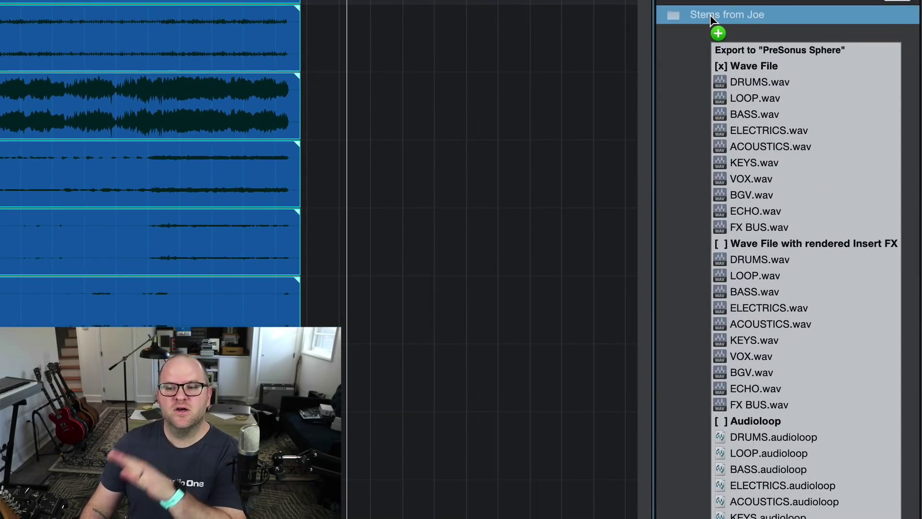
left_click_drag(711, 15, 708, 14)
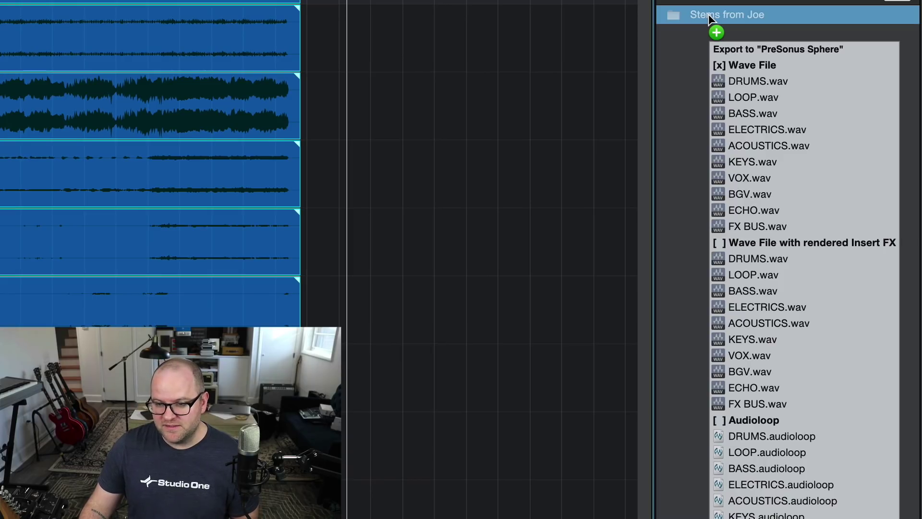
left_click_drag(708, 13, 707, 15)
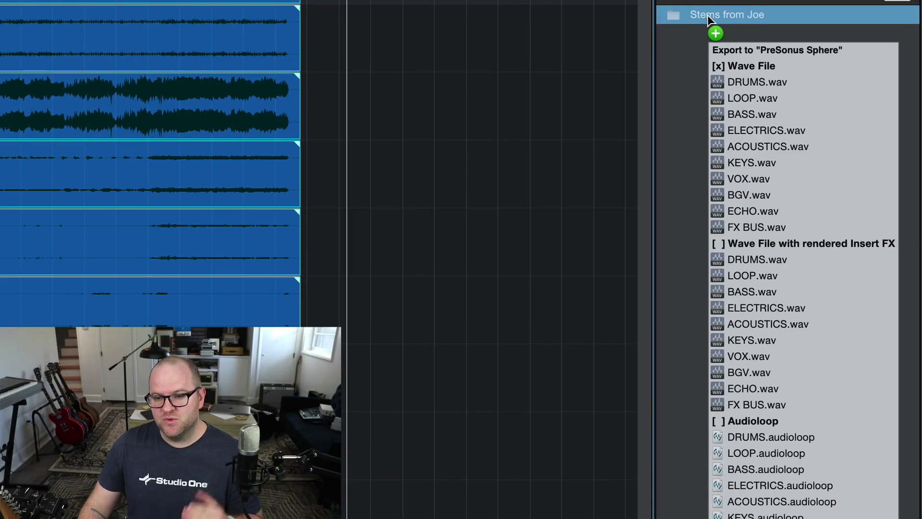
key("shift")
left_click_drag(707, 16, 708, 13)
key("shift")
key("shift")
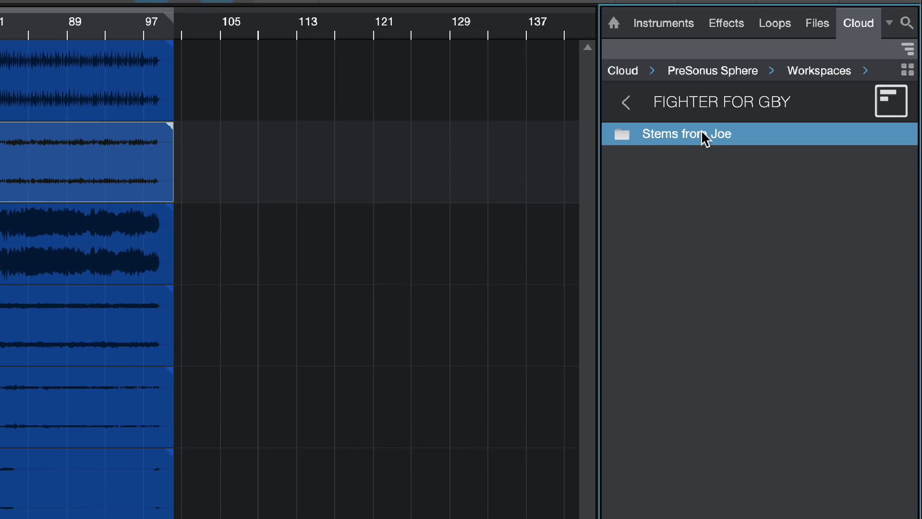
double_click(666, 139)
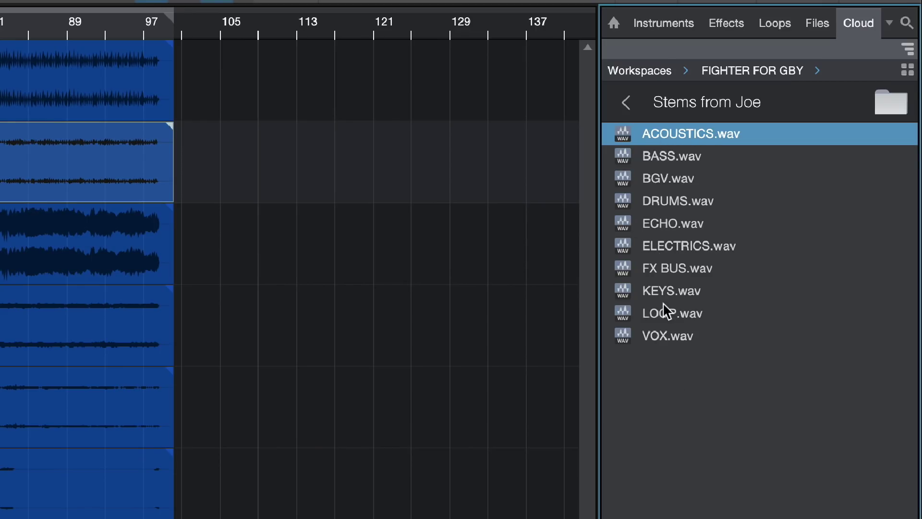
left_click(626, 102)
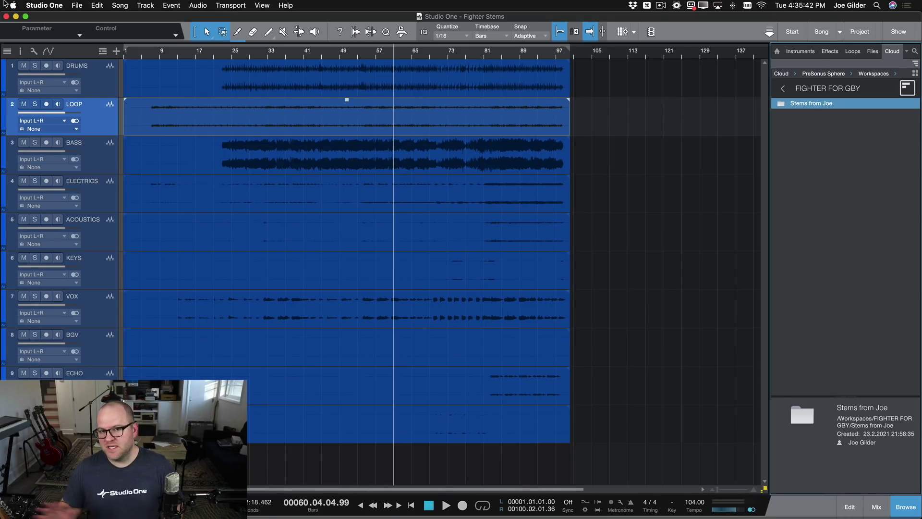
- Export the mixdown as 'Mix for Greggy' with publishing set to Upload to PreSonus Sphere
key("super+alt+e")
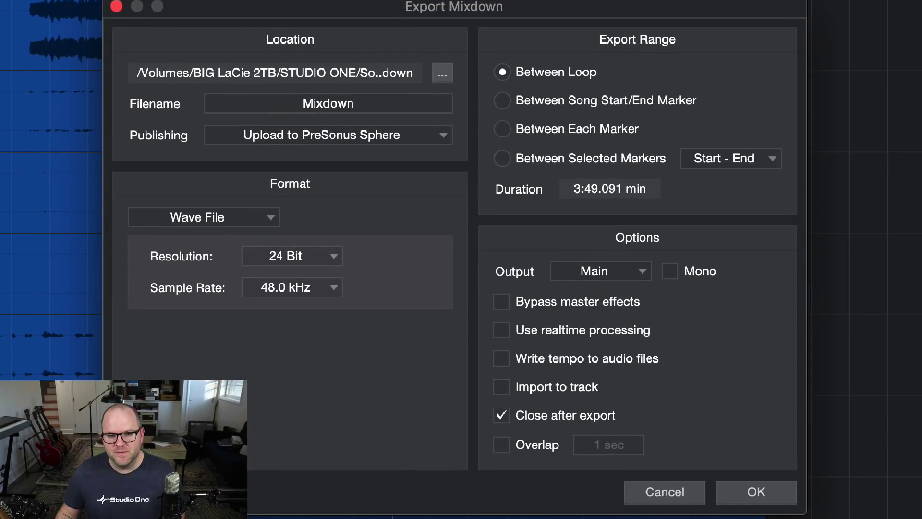
left_click(357, 104)
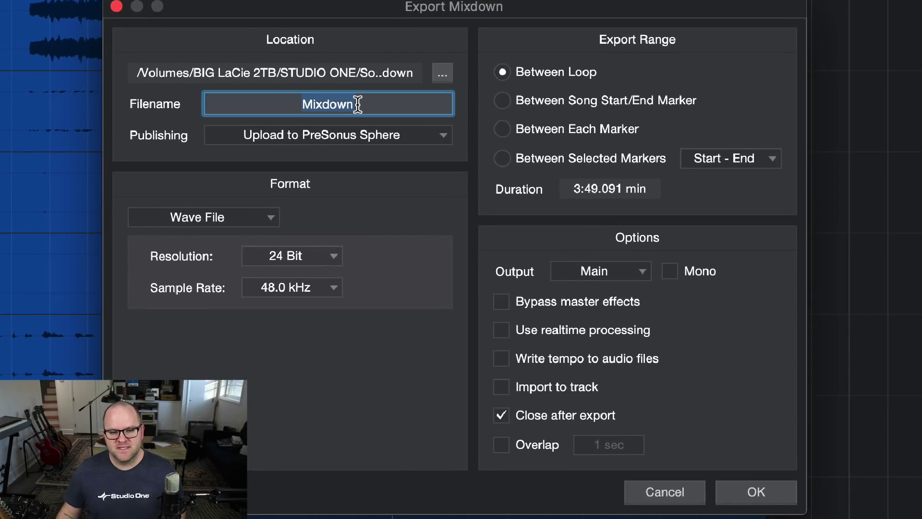
type("Mix ")
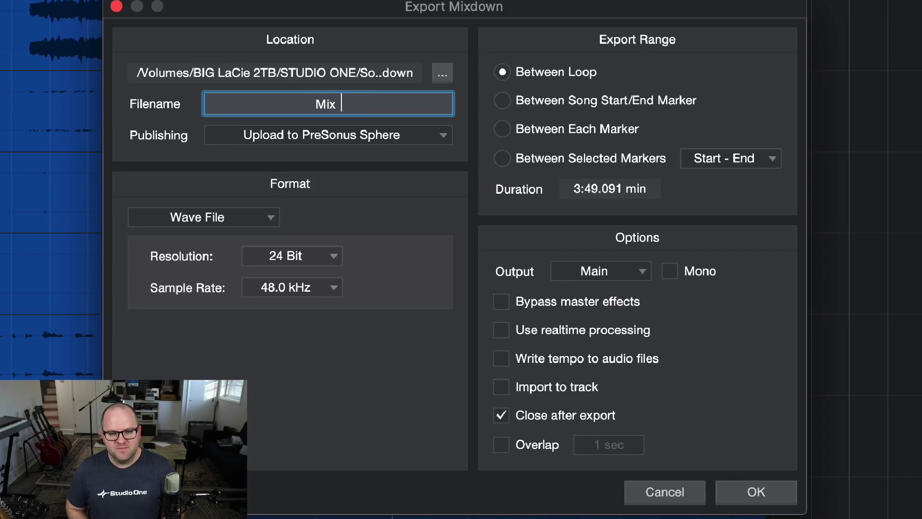
type("for Greggy")
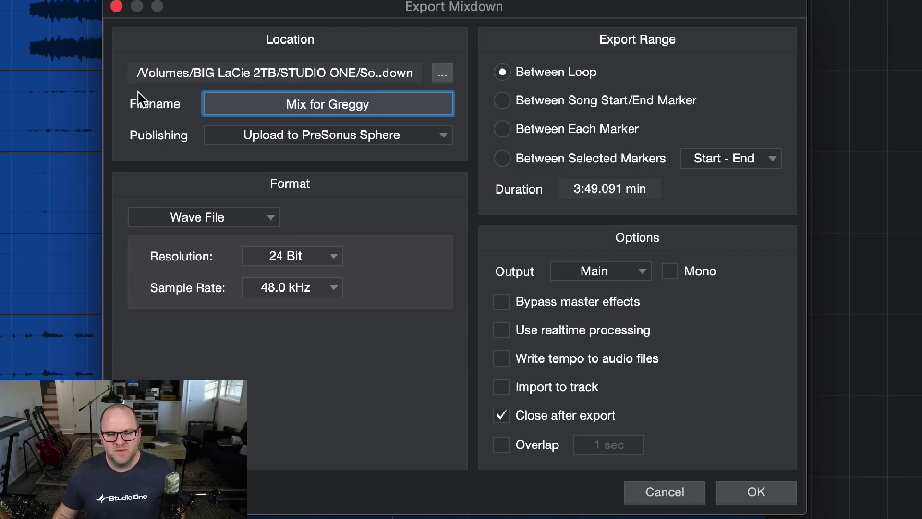
left_click(279, 136)
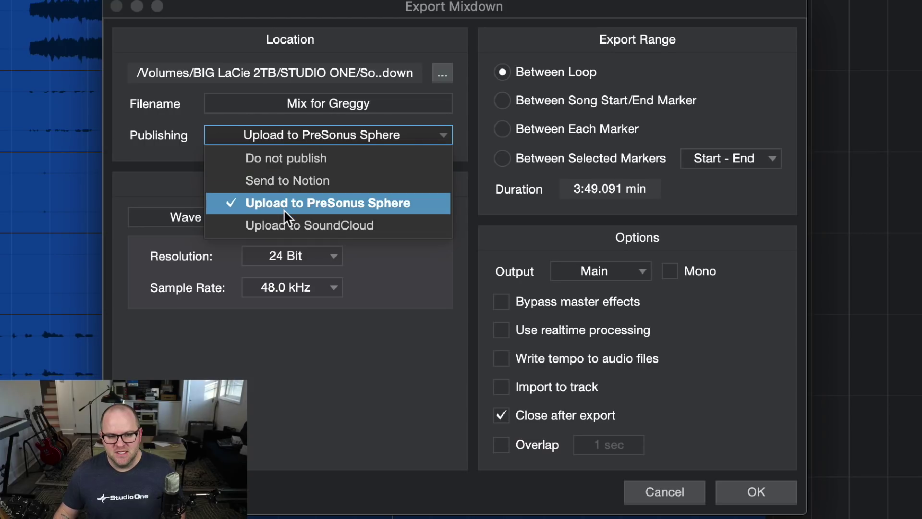
left_click(270, 203)
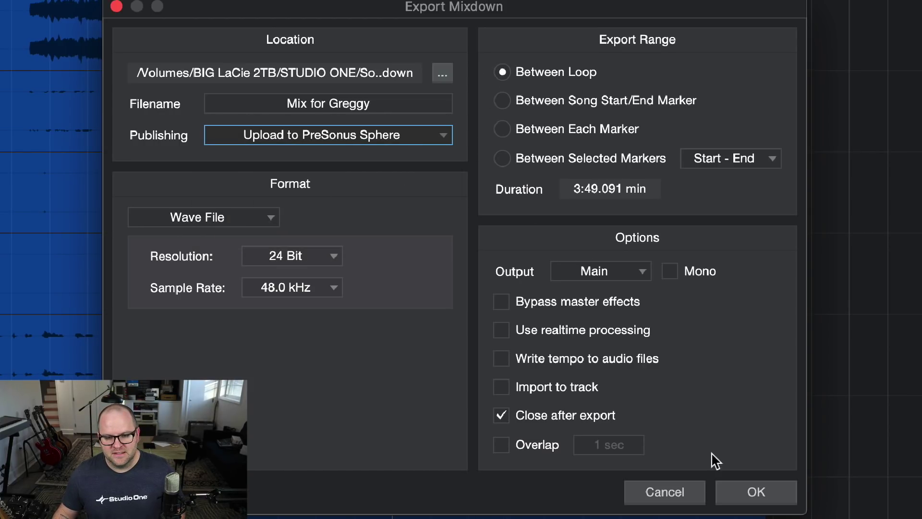
left_click(747, 490)
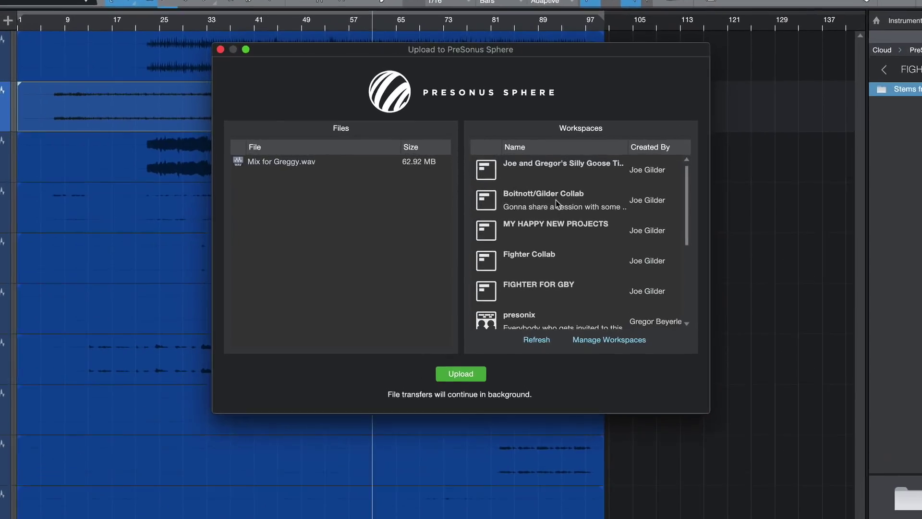
- Choose FIGHTER FOR GBY as the destination and upload Mix for Greggy.wav
scroll(552, 197, "down", 5)
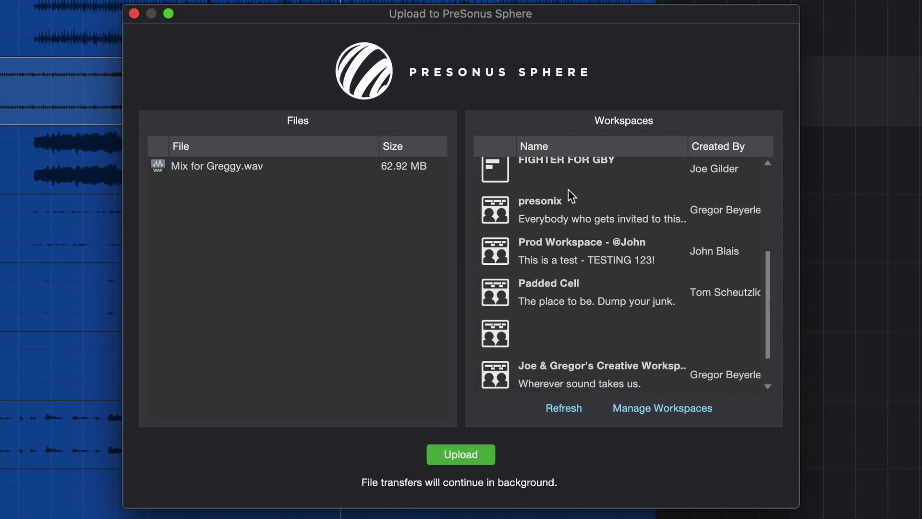
left_click(528, 190)
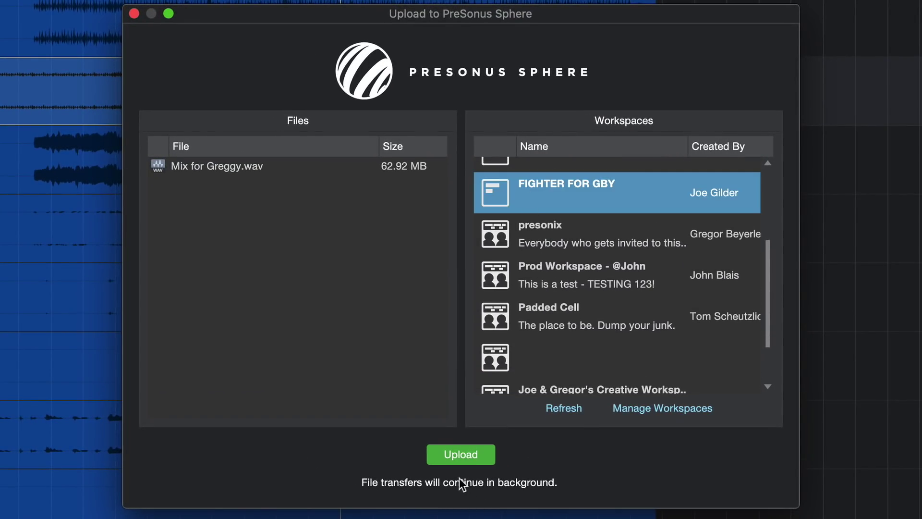
left_click(458, 454)
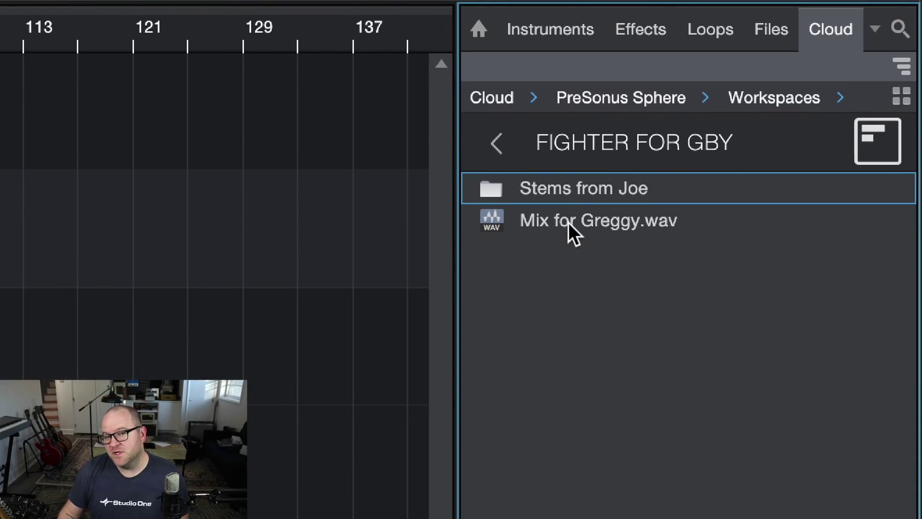
- Refresh the FIGHTER FOR GBY listing and look through the Stems from Joe folder
left_click(566, 224)
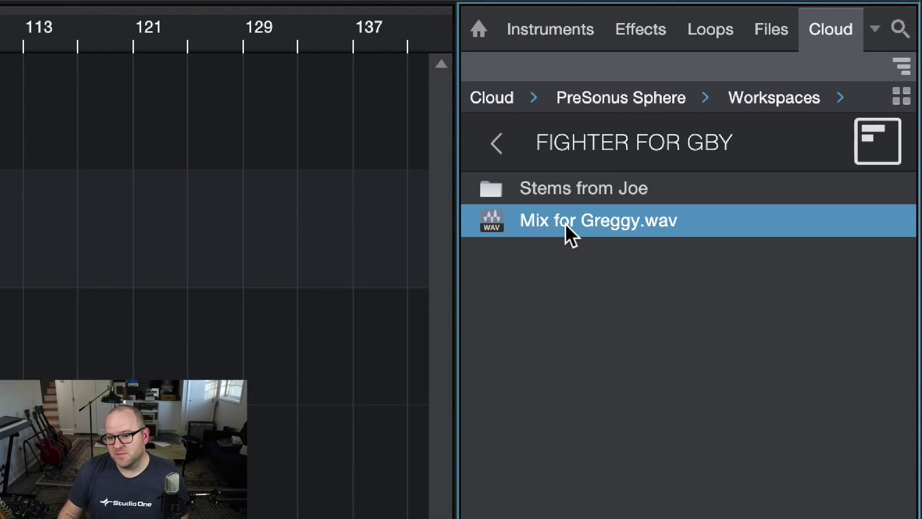
right_click(525, 276)
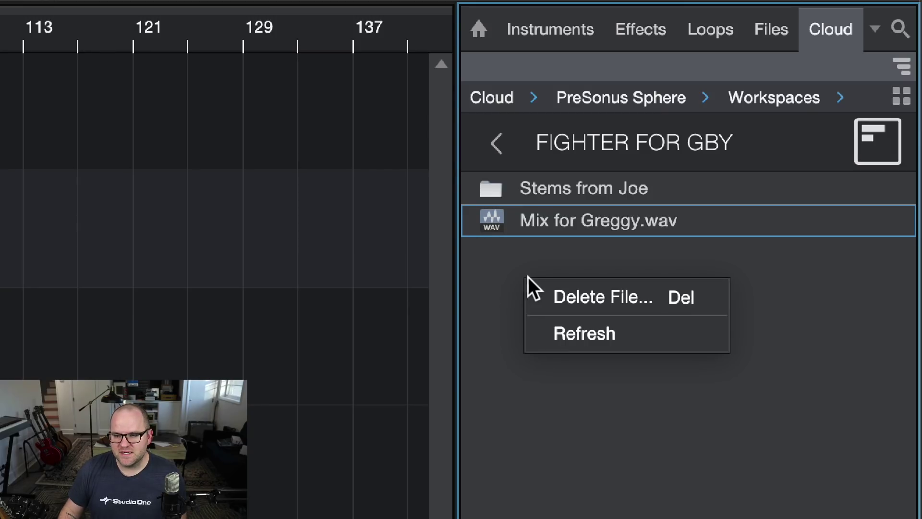
left_click(579, 343)
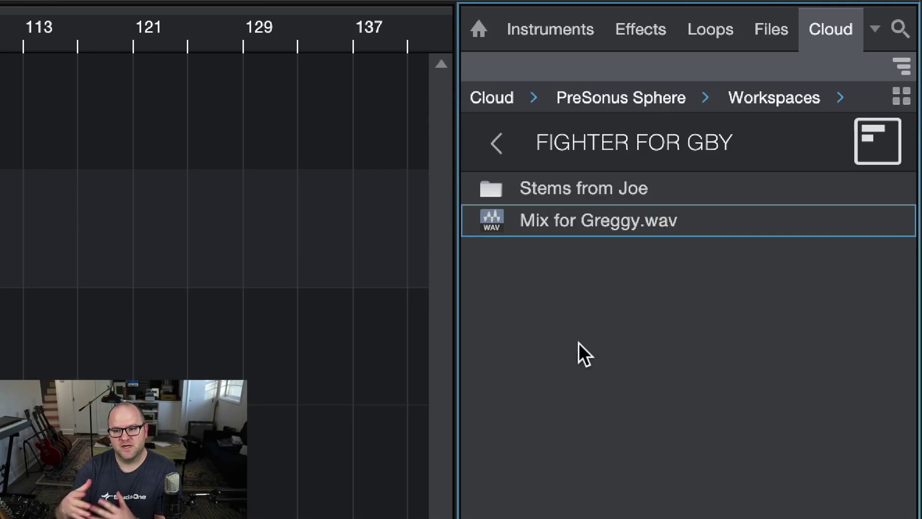
double_click(579, 186)
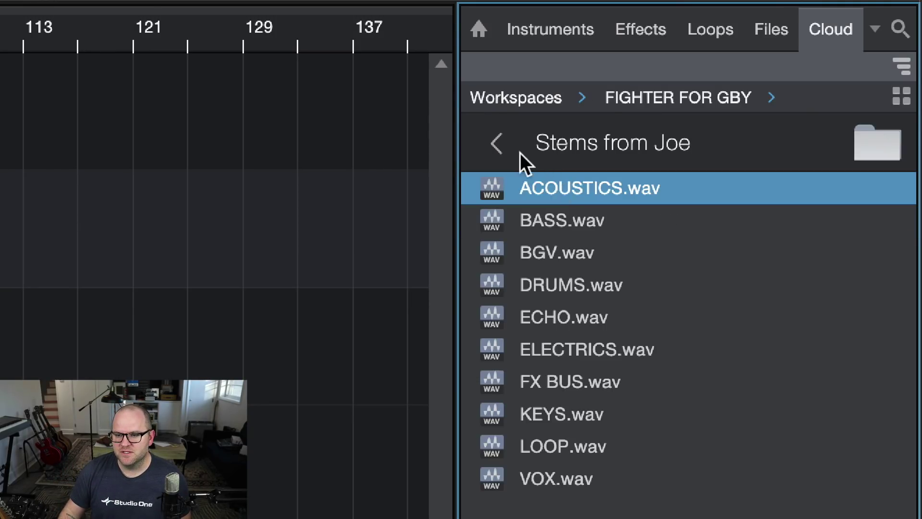
left_click(495, 144)
left_click(585, 220)
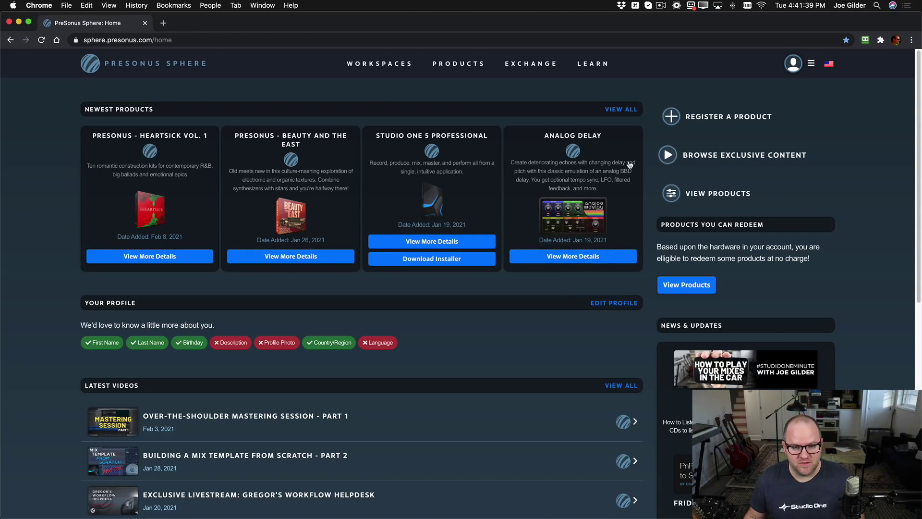
- Open FIGHTER FOR GBY's shared files on the Sphere site and enter a collaborator's e-mail to invite
left_click(375, 65)
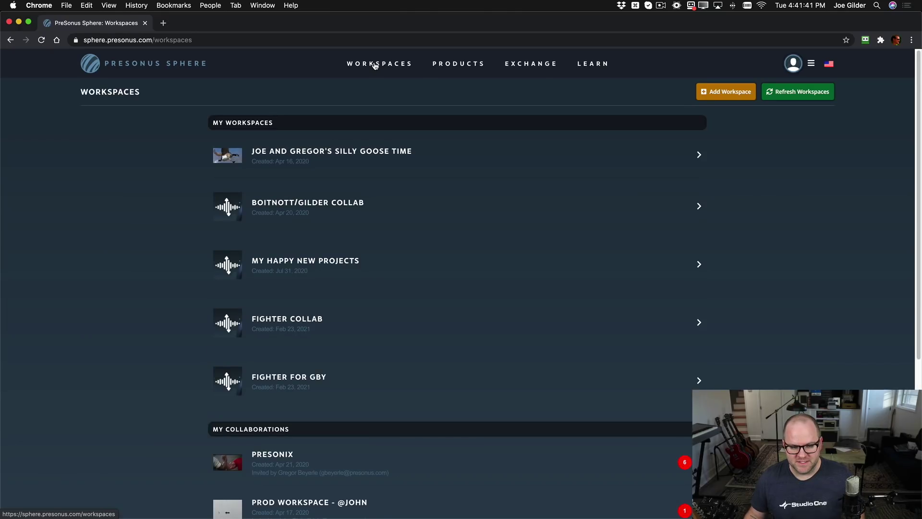
left_click(322, 379)
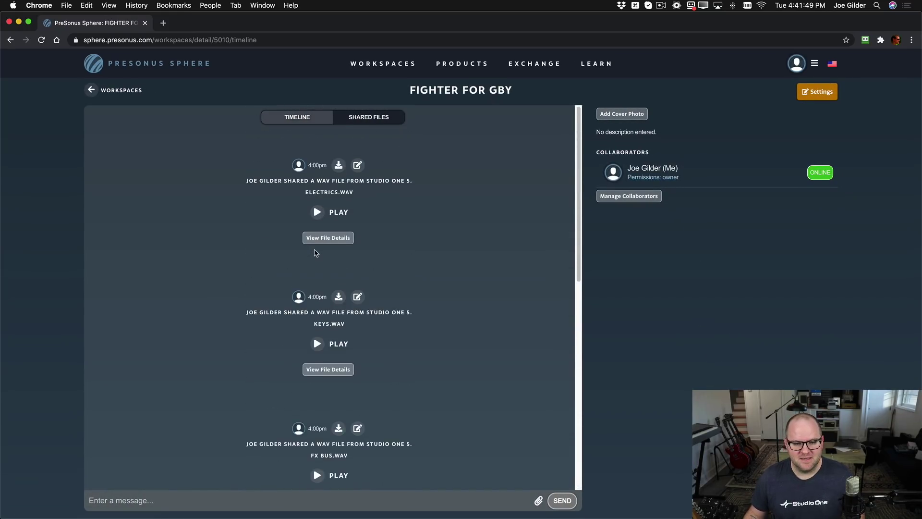
left_click(362, 118)
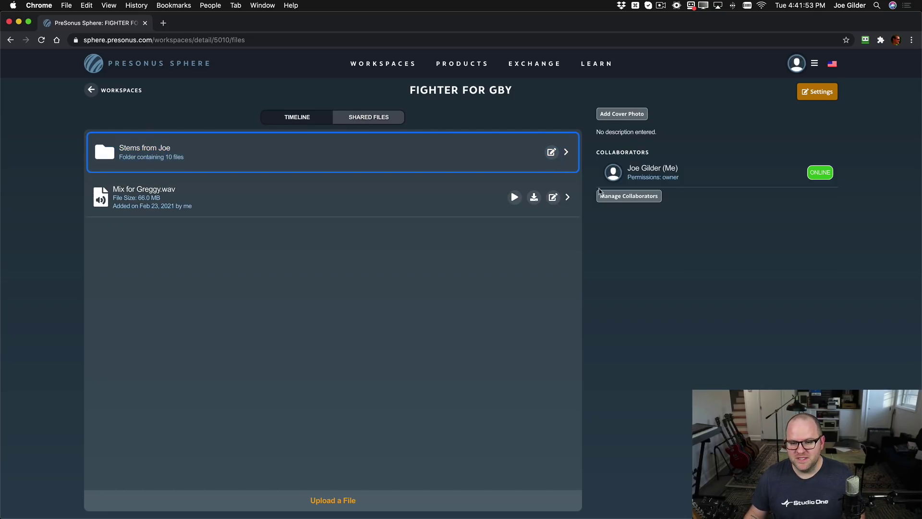
left_click(600, 194)
left_click(310, 331)
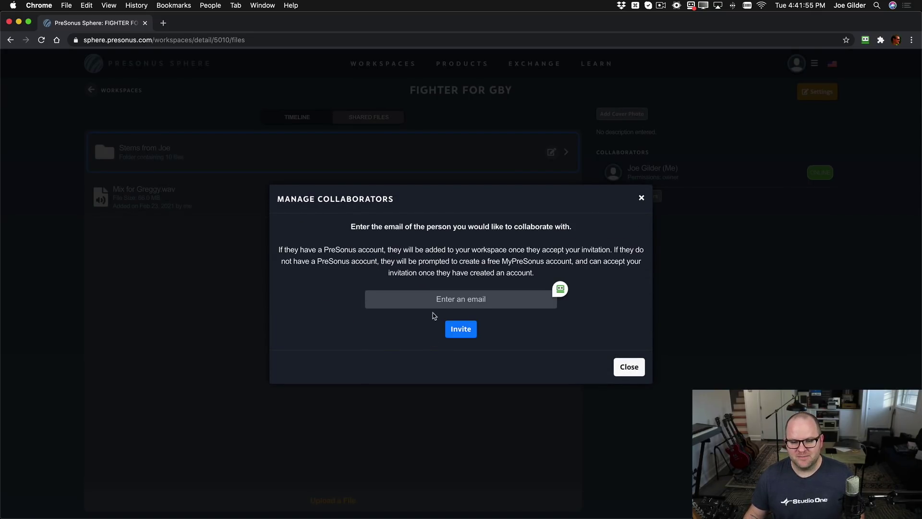
left_click(435, 300)
type("joe")
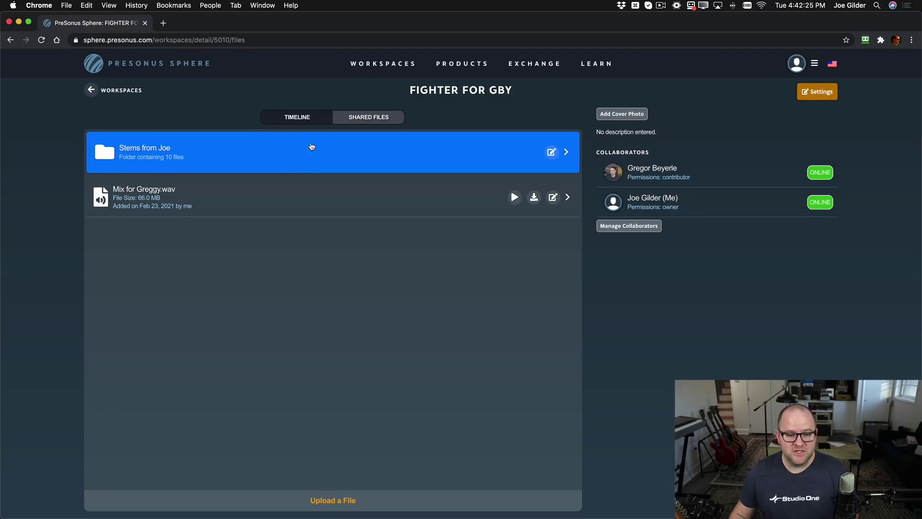
- Send the invite, then post 'Hey pumpkin, can you please check this out and let me know what you think>?' on the timeline
left_click(304, 115)
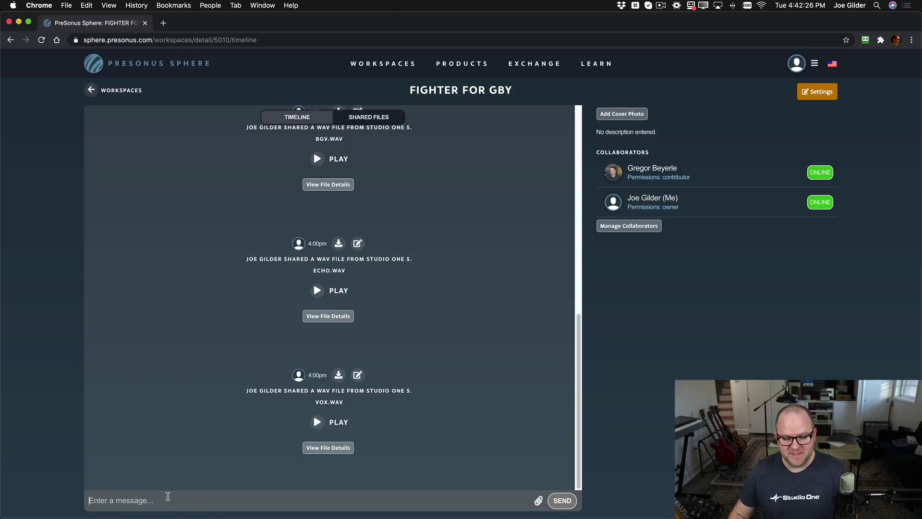
type("Hey pump")
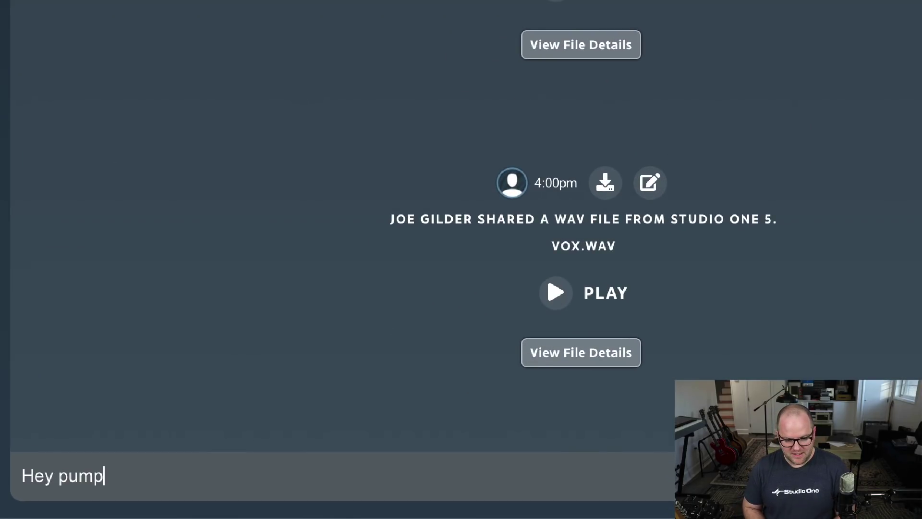
type("kin, can you pleas")
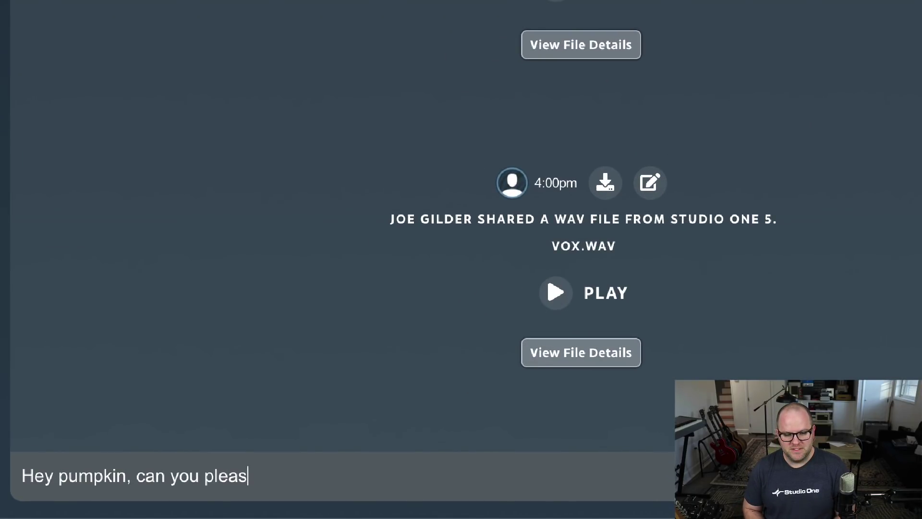
type("e check this out and l")
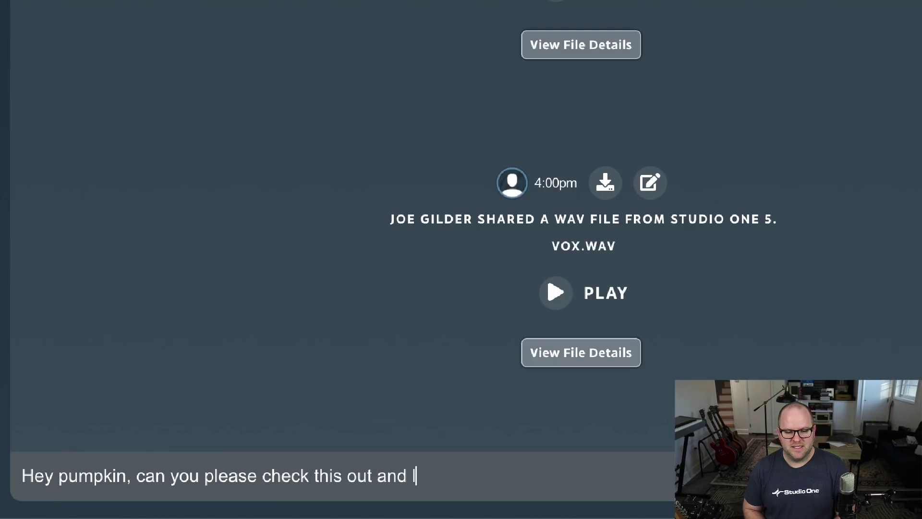
type("et me know what you think>?")
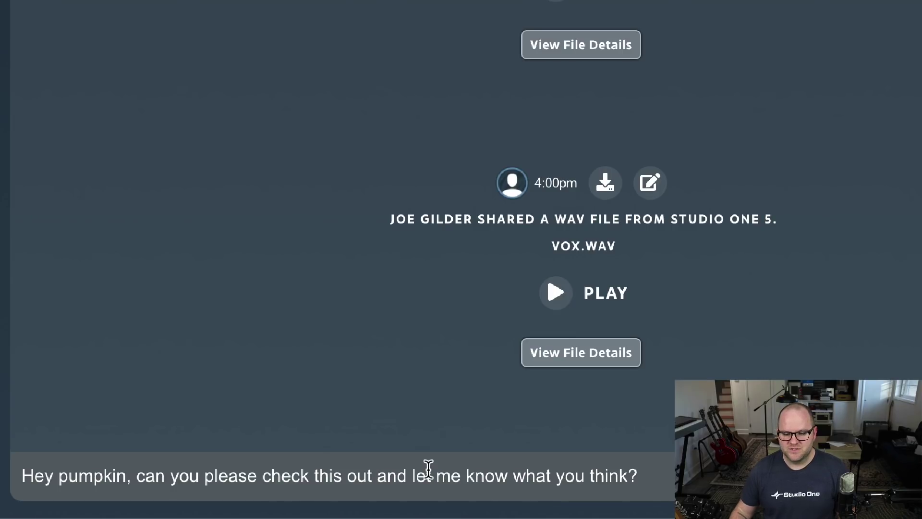
key("Return")
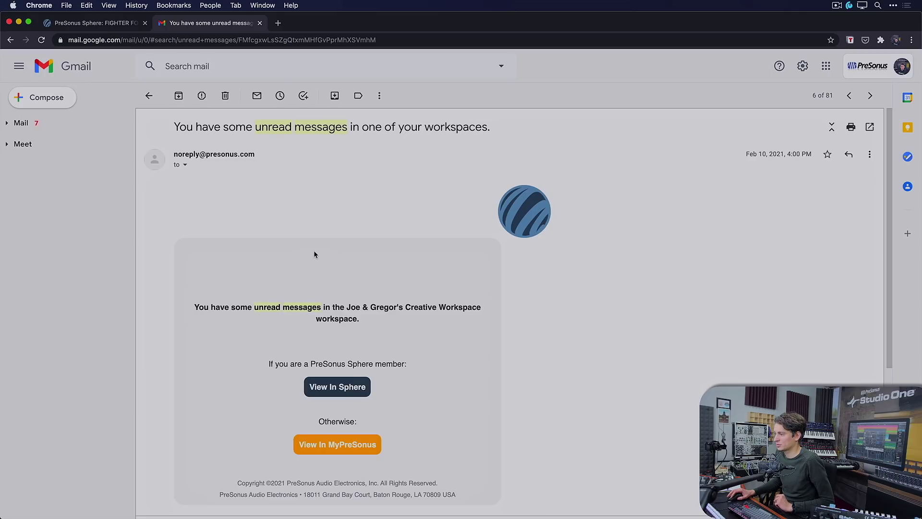
- Return to the FIGHTER FOR GBY timeline and reply 'sure thing!' to the collaborator's message
left_click(70, 23)
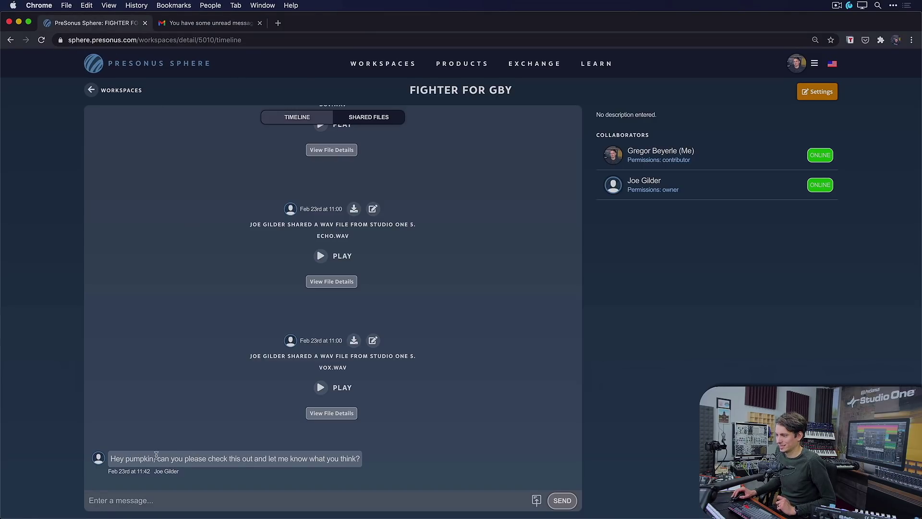
left_click_drag(111, 458, 202, 459)
left_click(224, 460)
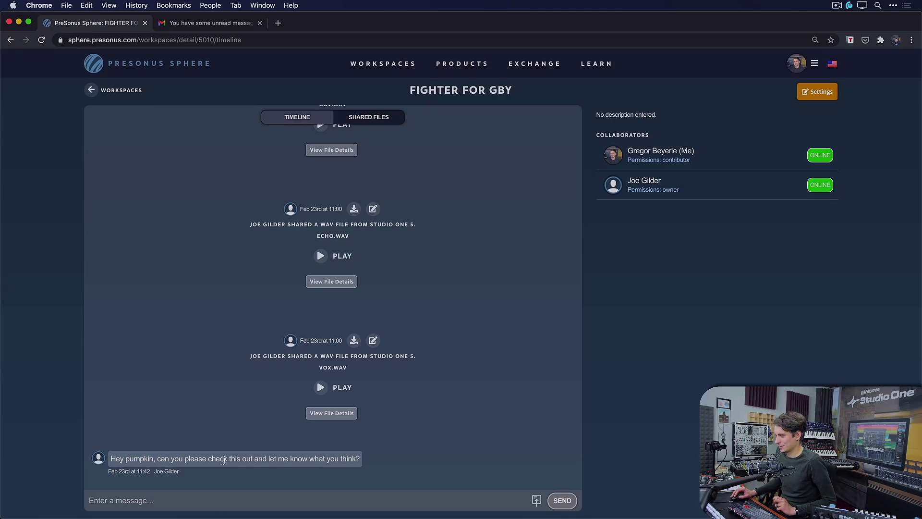
left_click(280, 506)
type("sure thing!")
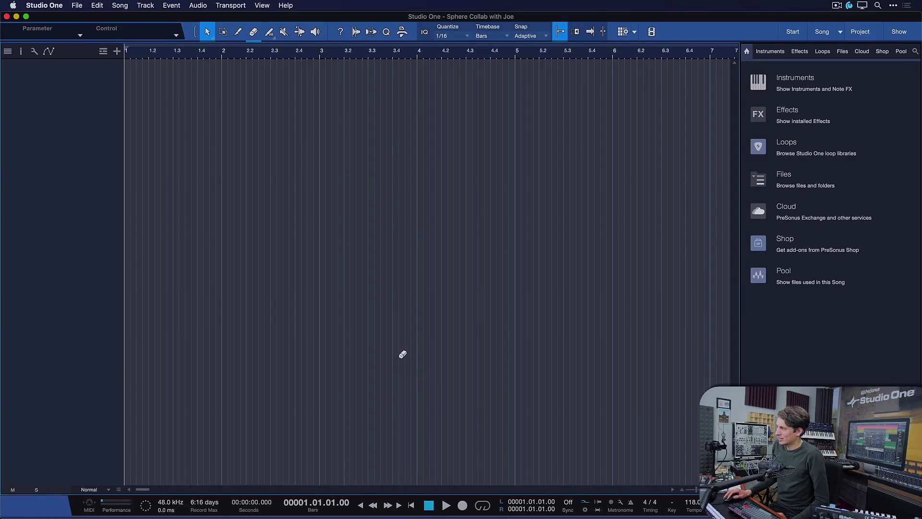
- Navigate Cloud > PreSonus Sphere > Collaborations > FIGHTER FOR GBY, select Mix for Greggy.wav, show tiles
left_click(786, 207)
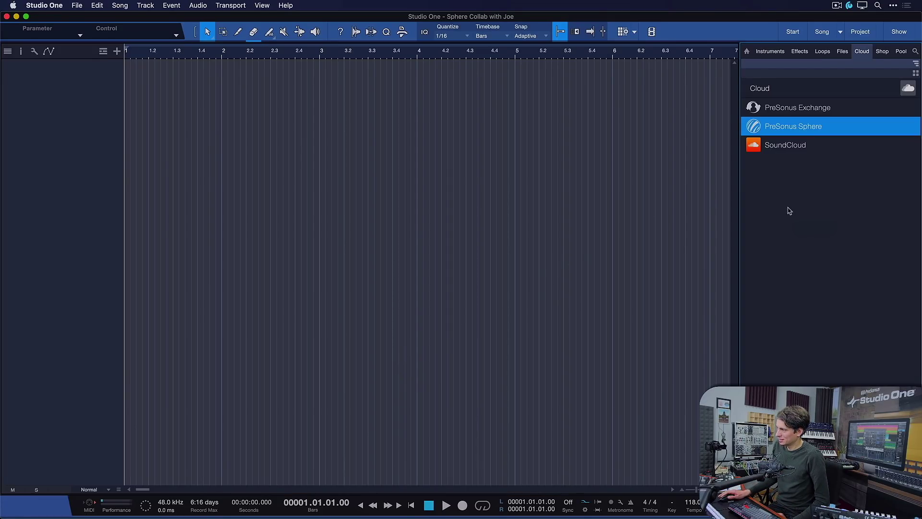
double_click(775, 127)
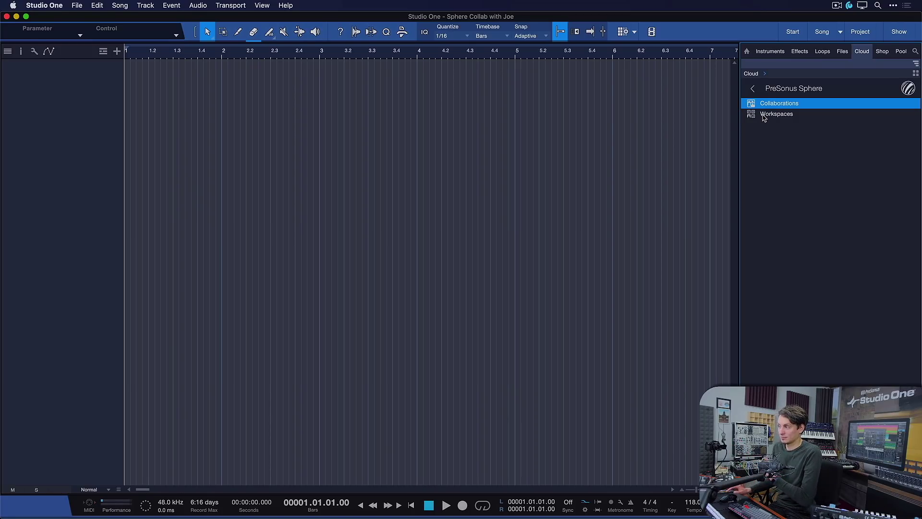
double_click(771, 104)
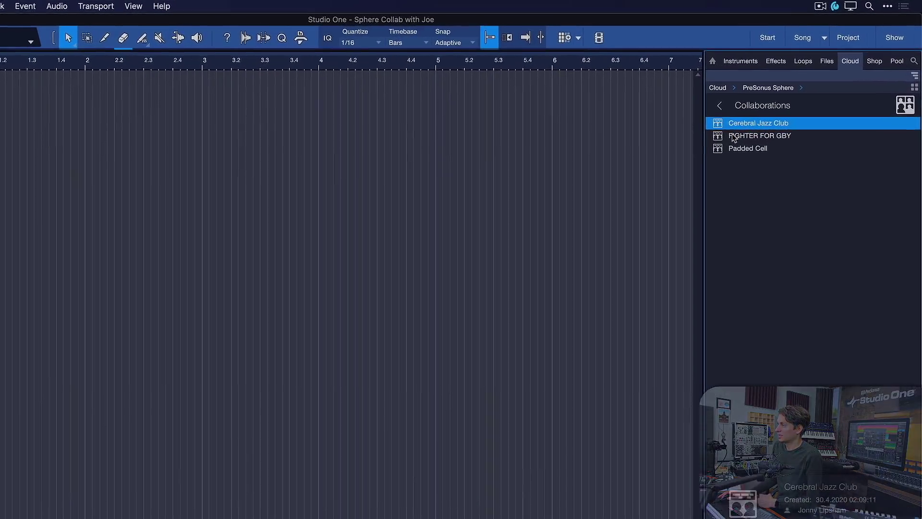
left_click(797, 114)
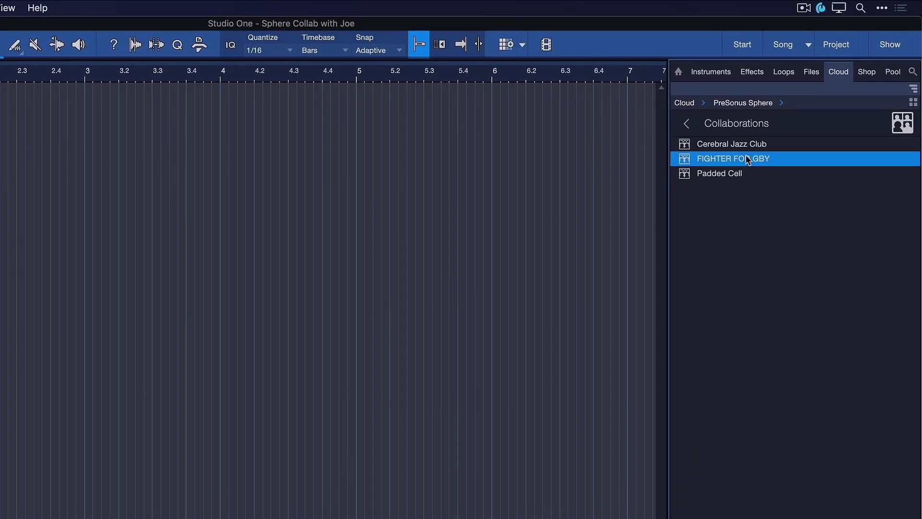
double_click(747, 159)
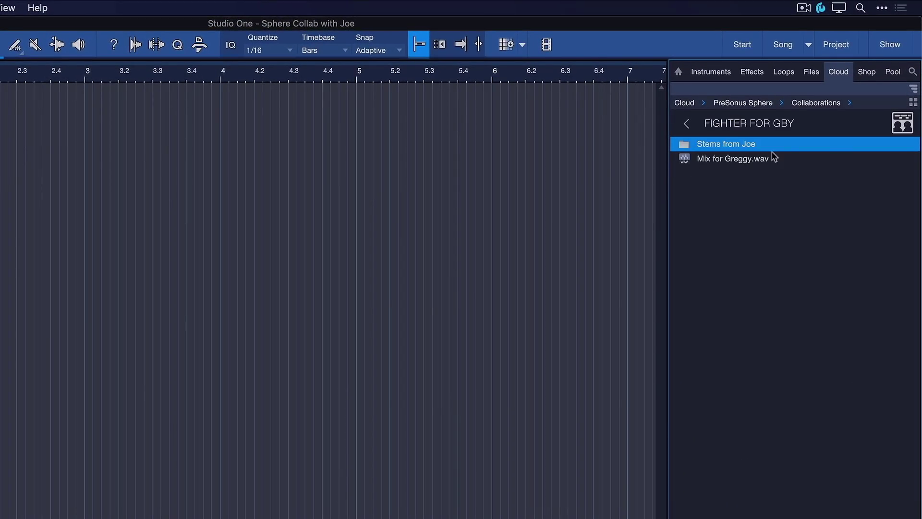
left_click(723, 158)
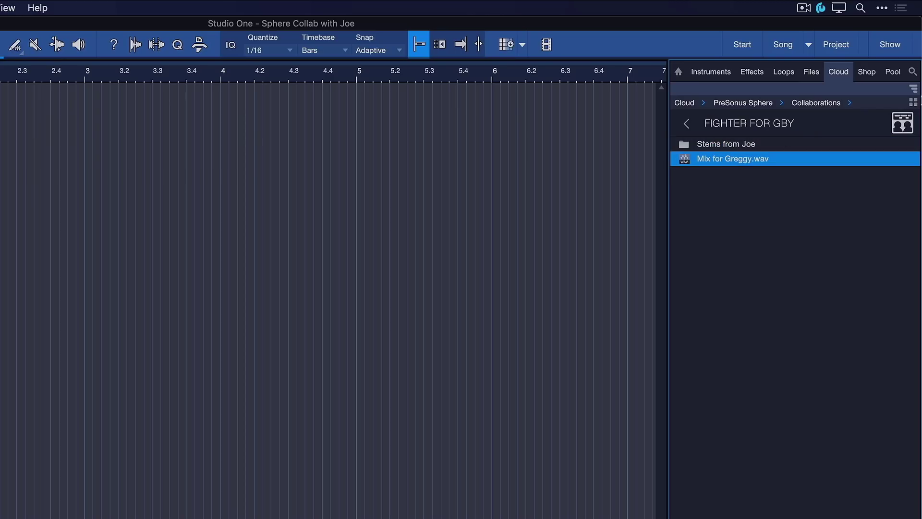
left_click(913, 103)
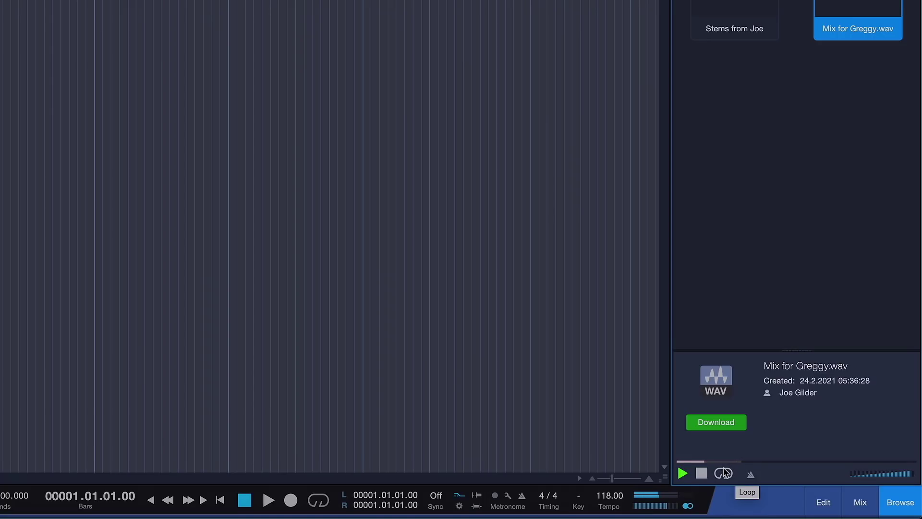
- Select Mix for Greggy.wav in the Cloud browser to show its details and Download option
left_click(718, 420)
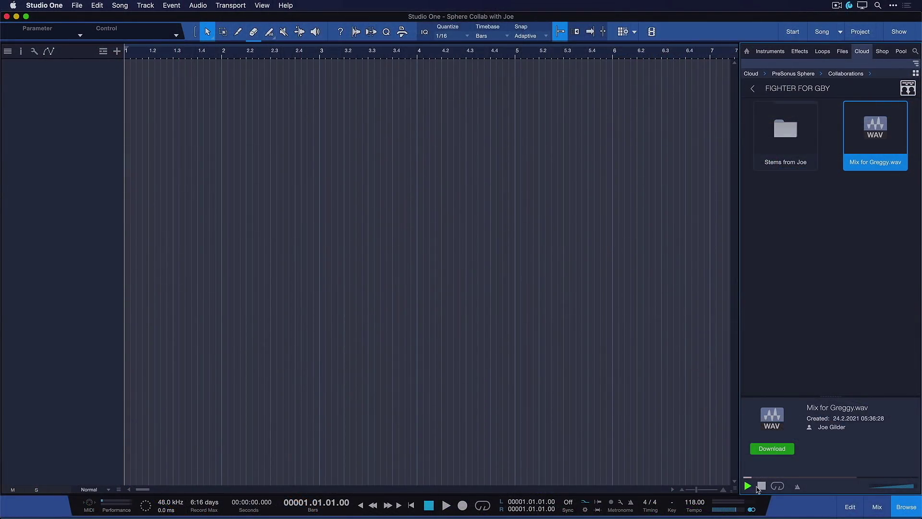
- Open the Stems from Joe folder and preview the BASS.wav stem
double_click(800, 137)
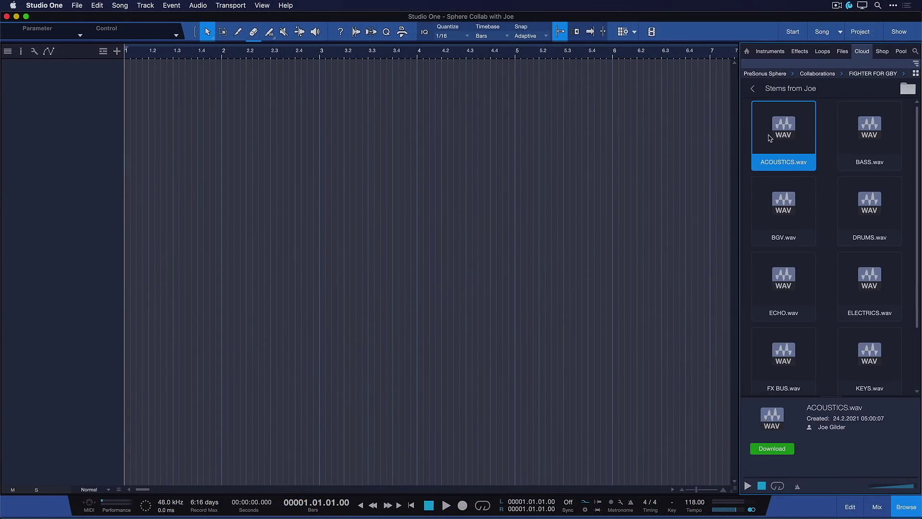
left_click(852, 131)
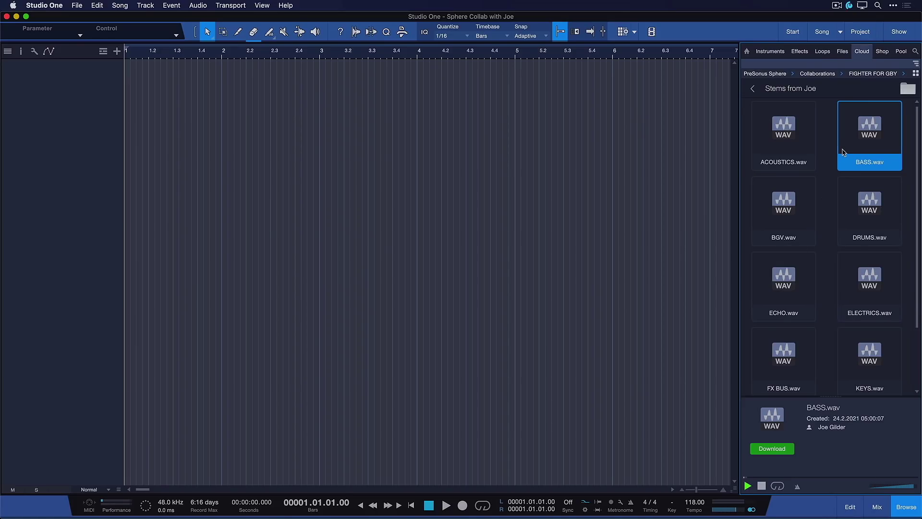
left_click(748, 486)
- Select both the BASS.wav and DRUMS.wav stems together
left_click(871, 229)
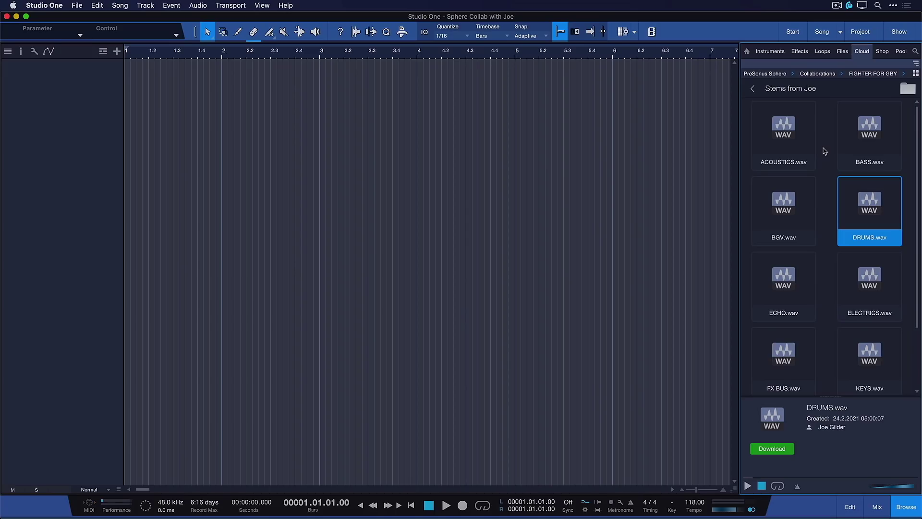
left_click(857, 145)
left_click(873, 199, "super")
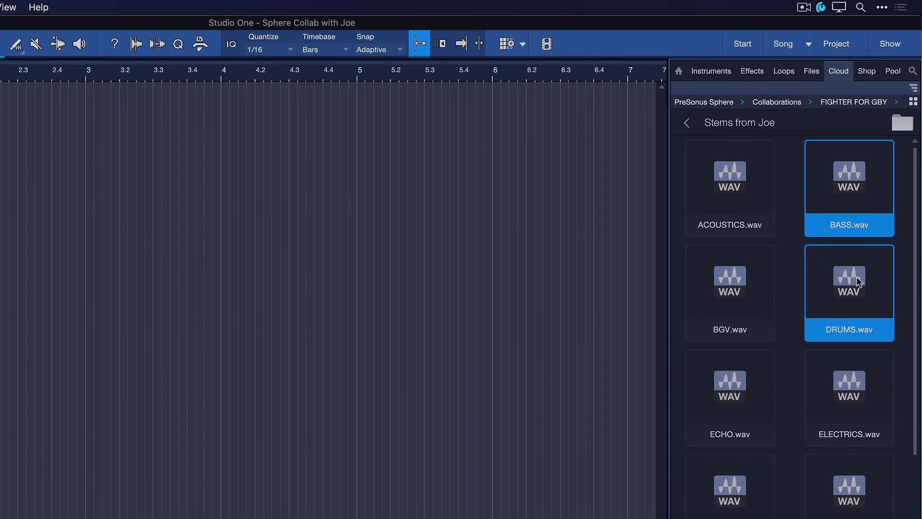
- Import the BASS and DRUMS stems into the song as tracks and zoom to fit them
left_click_drag(857, 275, 195, 128)
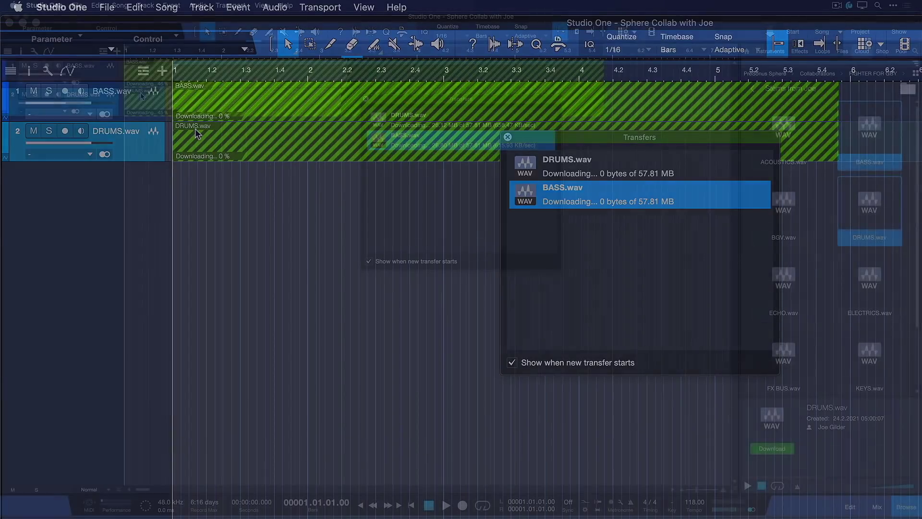
key("z")
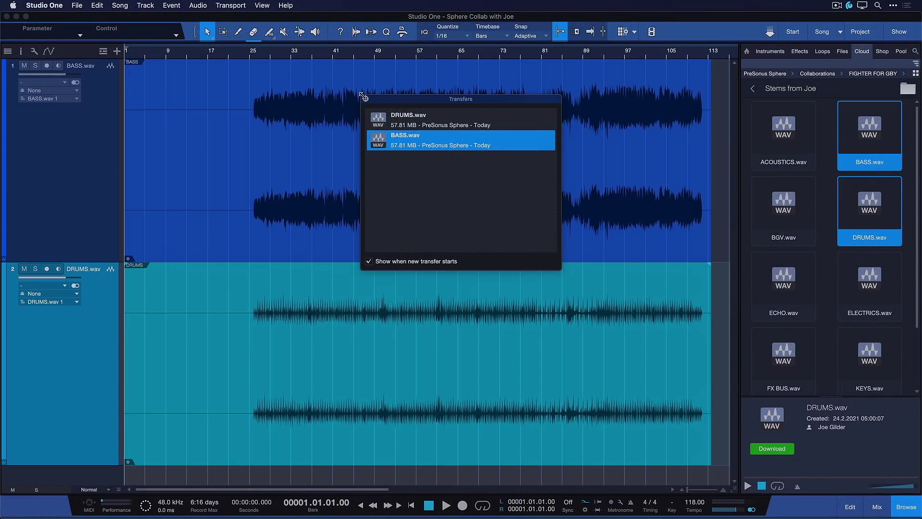
left_click(366, 99)
- Solo the bass track and play it from around bar 26 with follow playback on
left_click(261, 50)
left_click(82, 133)
key("s")
key("e")
key("f")
key("space")
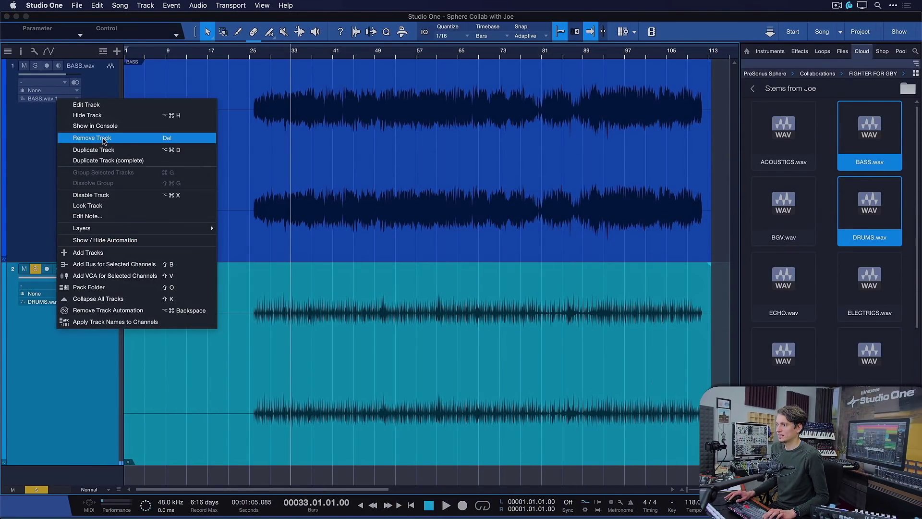
- Remove the DRUMS track and add a Spectrum Meter insert to the bass track
left_click(64, 119)
left_click(23, 51)
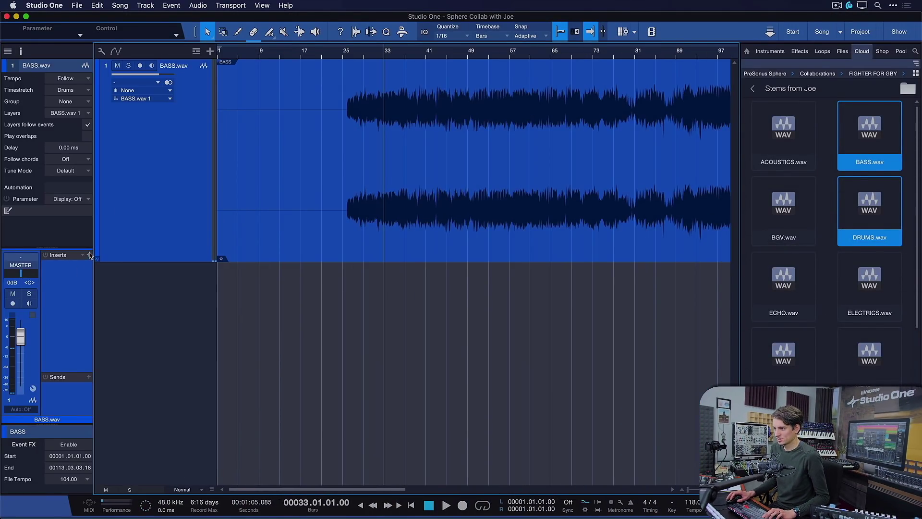
left_click(88, 255)
type("spectrum")
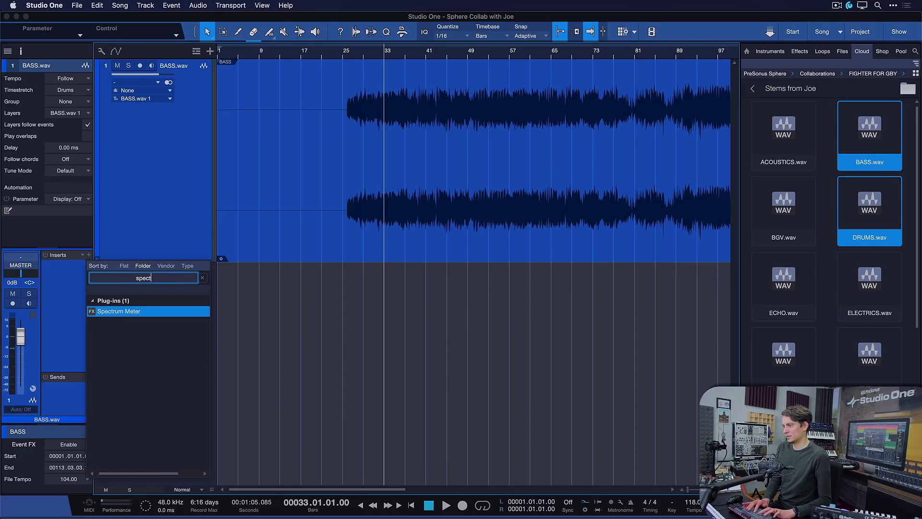
key("Return")
- Play the bass through the enlarged, repositioned Spectrum Meter window
key("space")
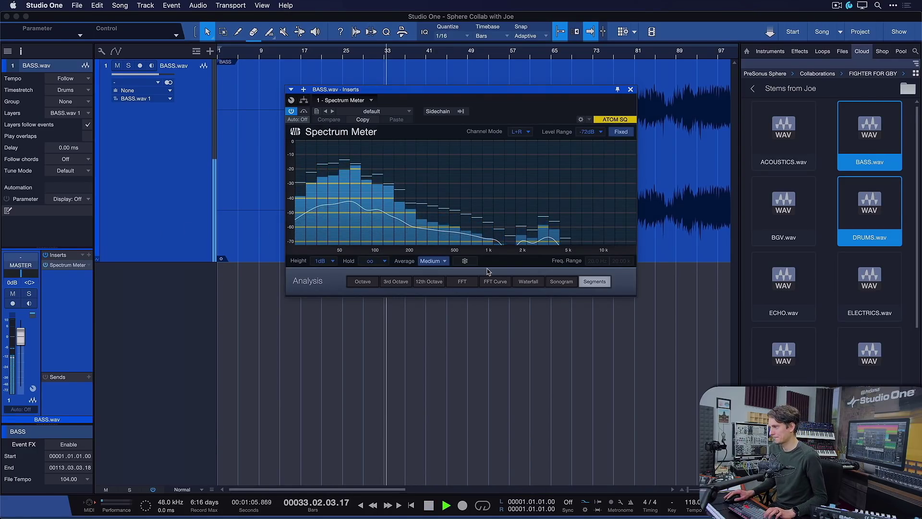
left_click_drag(633, 293, 795, 382)
left_click_drag(470, 93, 449, 90)
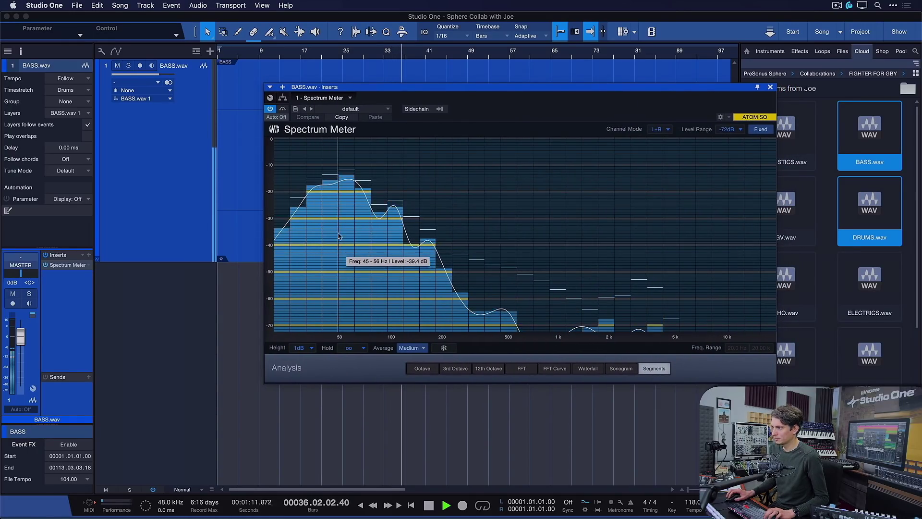
key("space")
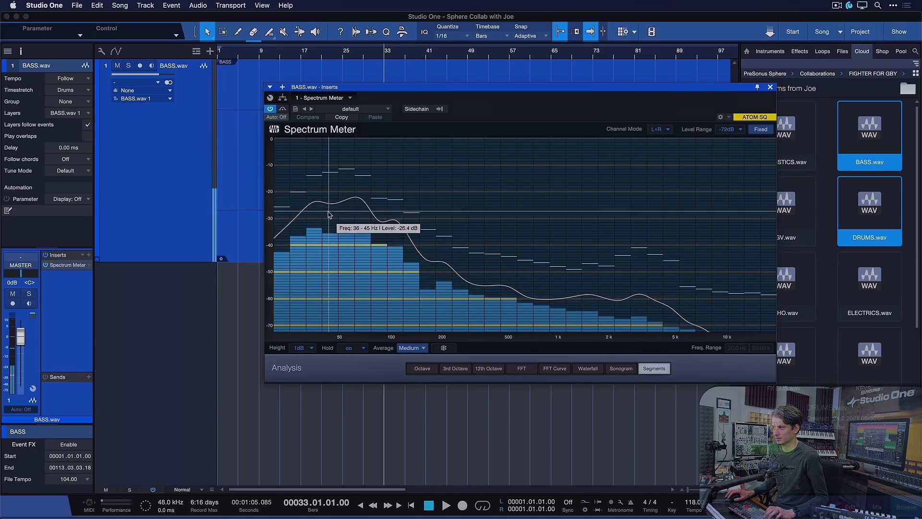
key("space")
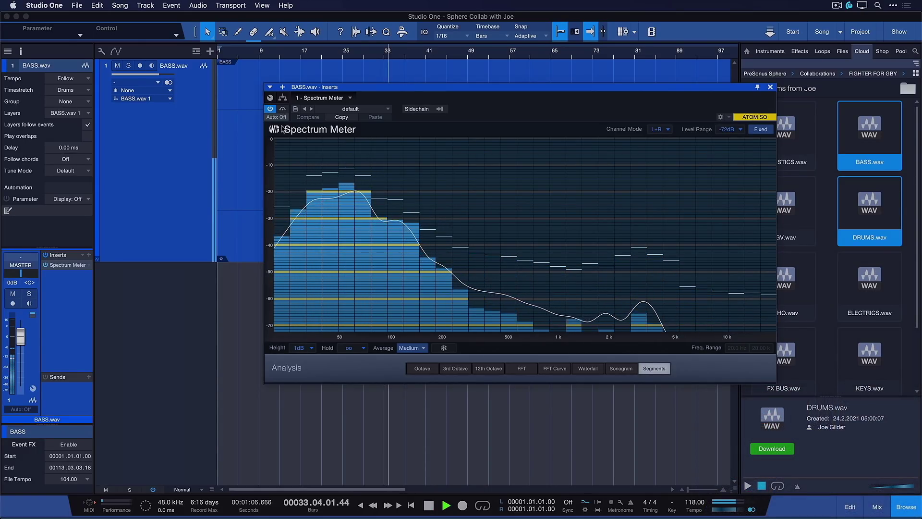
- Take a region screenshot of the Spectrum Meter, then close it and stop playback
key("shift+super+4")
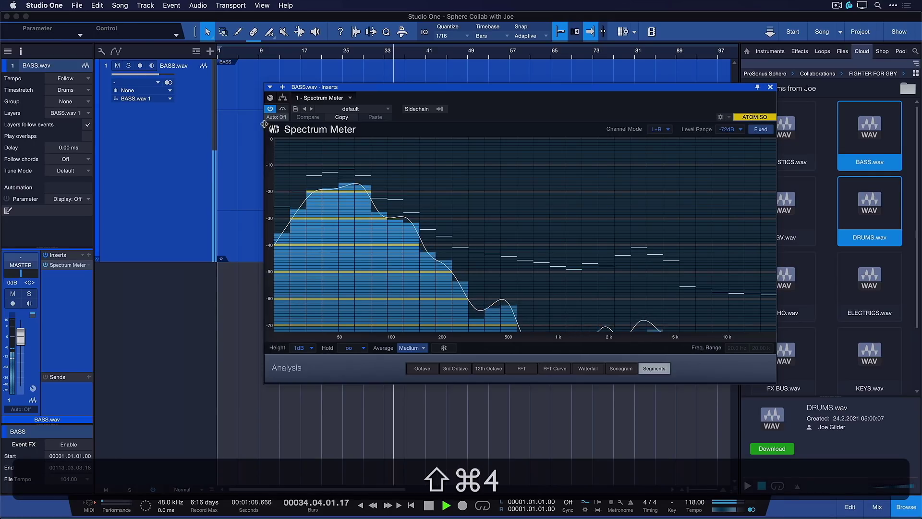
left_click_drag(262, 122, 469, 383)
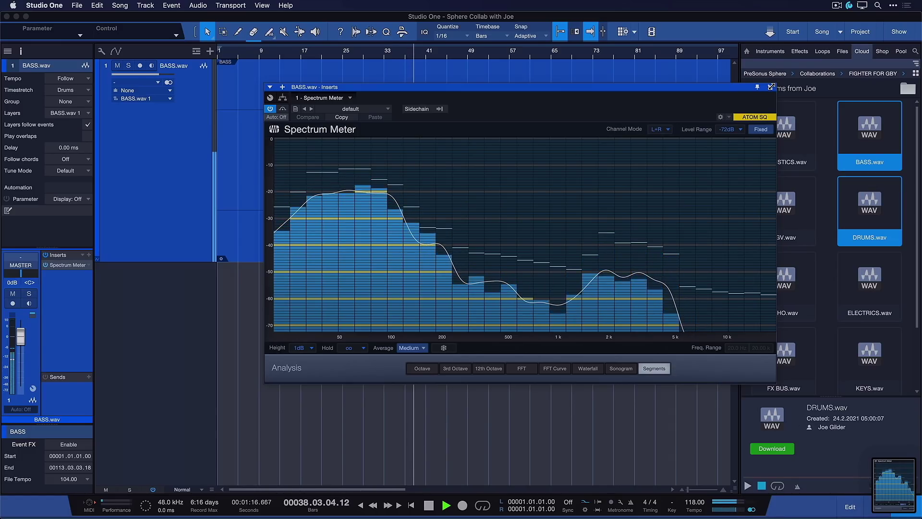
left_click(770, 87)
key("space")
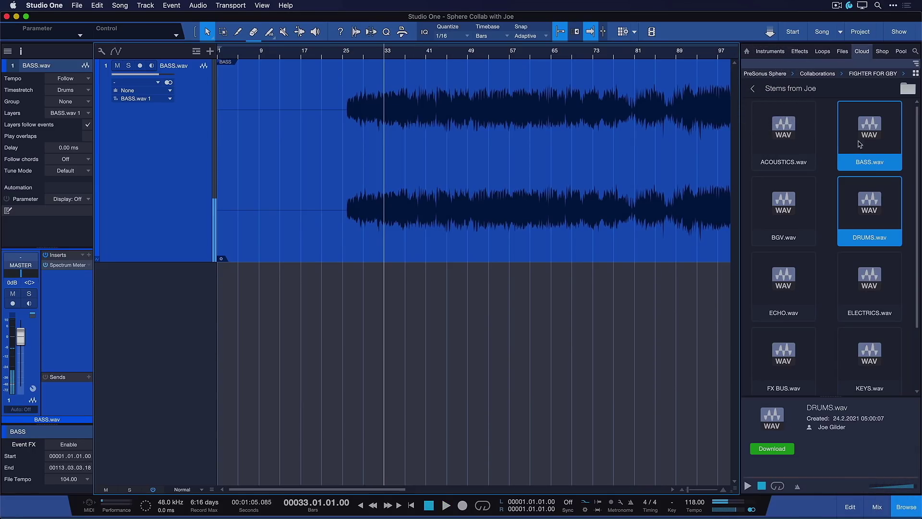
- Open the BASS.wav stem's file page on PreSonus Sphere from the Cloud browser
left_click(859, 152)
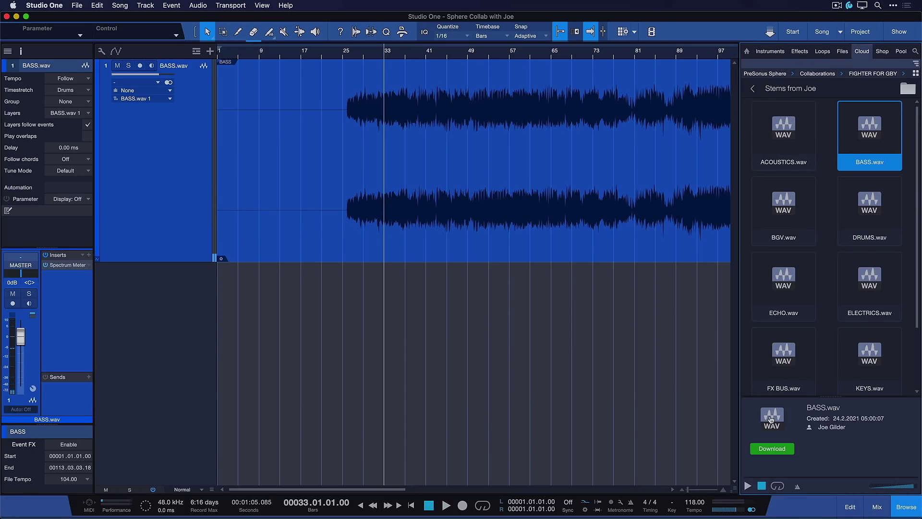
left_click(771, 420)
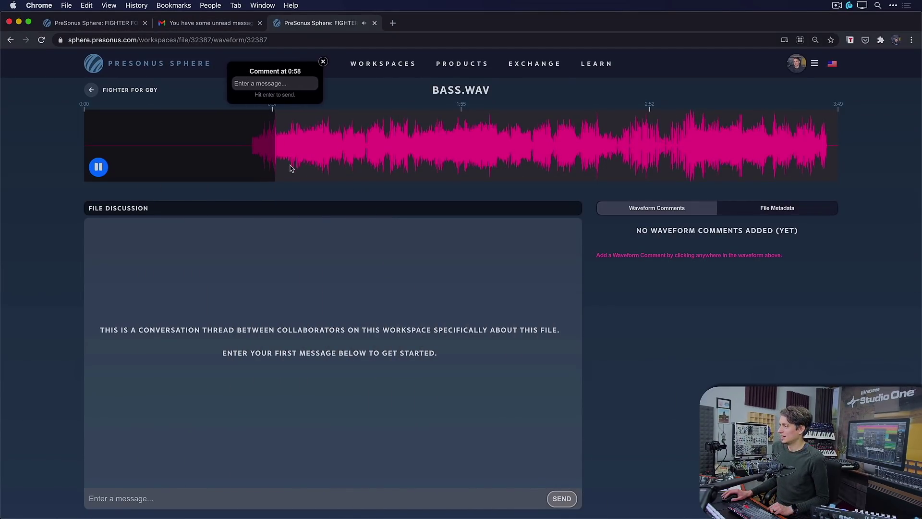
- Post a comment near 3:03 on the BASS.WAV waveform noting heavy low end rumble
key("space")
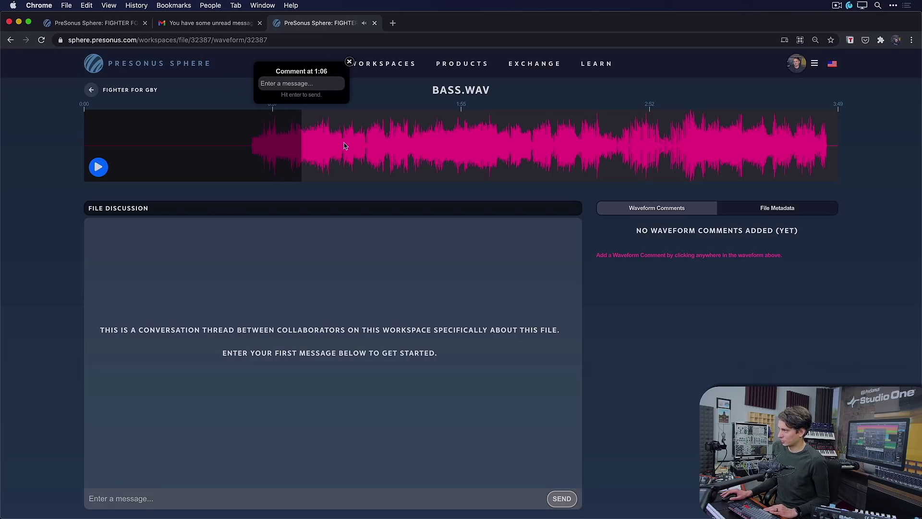
left_click(347, 146)
left_click(264, 146)
left_click(688, 162)
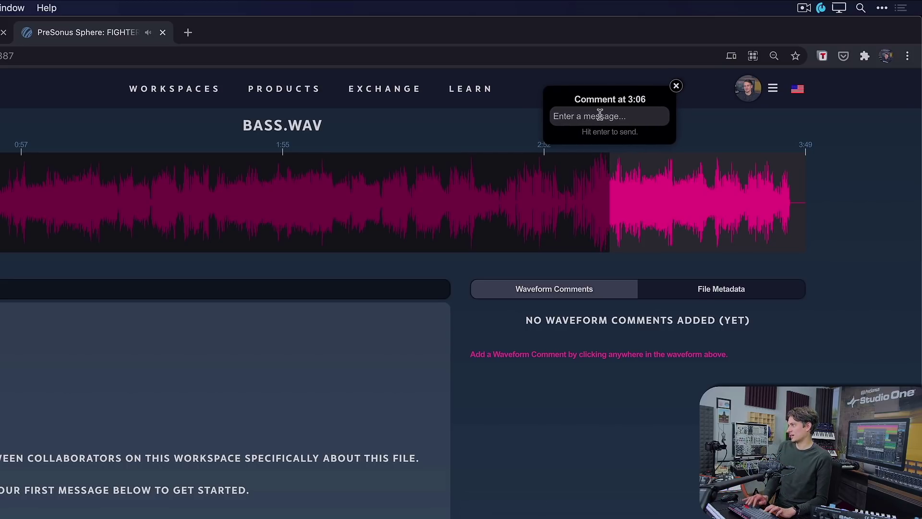
type("hmmm, there seems to be quite a bit of low e")
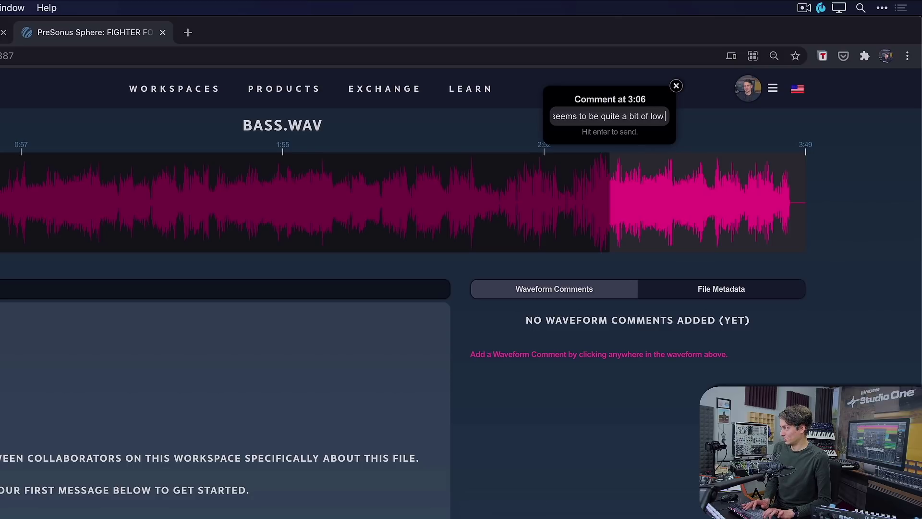
type("nd rumble going on")
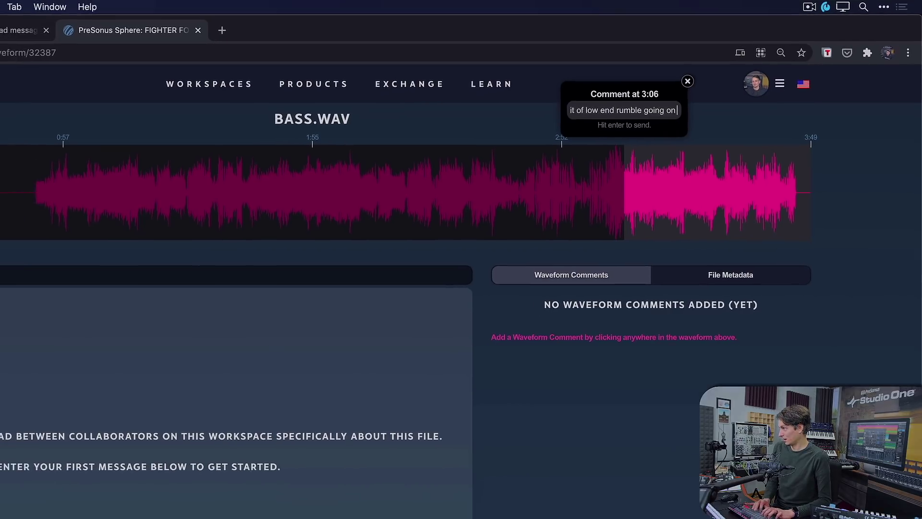
type(" here!")
key("Return")
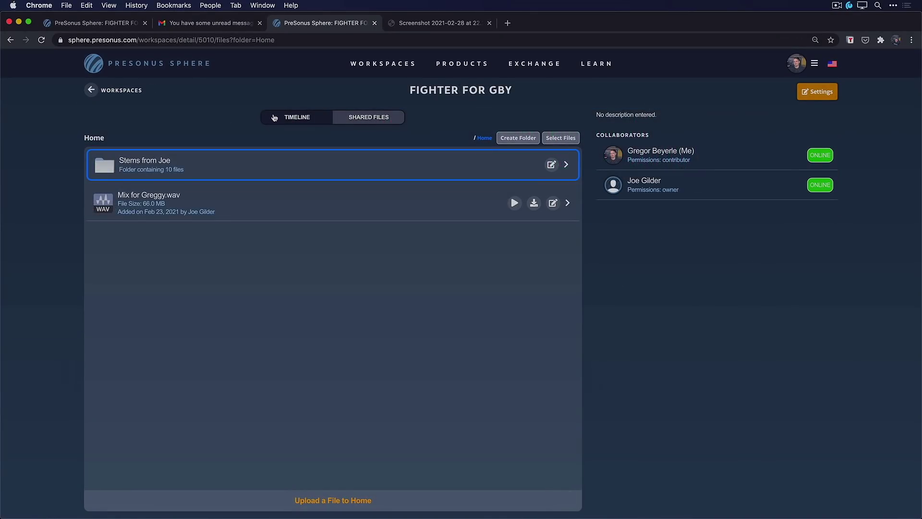
- Upload the Spectrum Meter screenshot to the timeline, advising a ProEQ low cut around 50 Hz
left_click(278, 117)
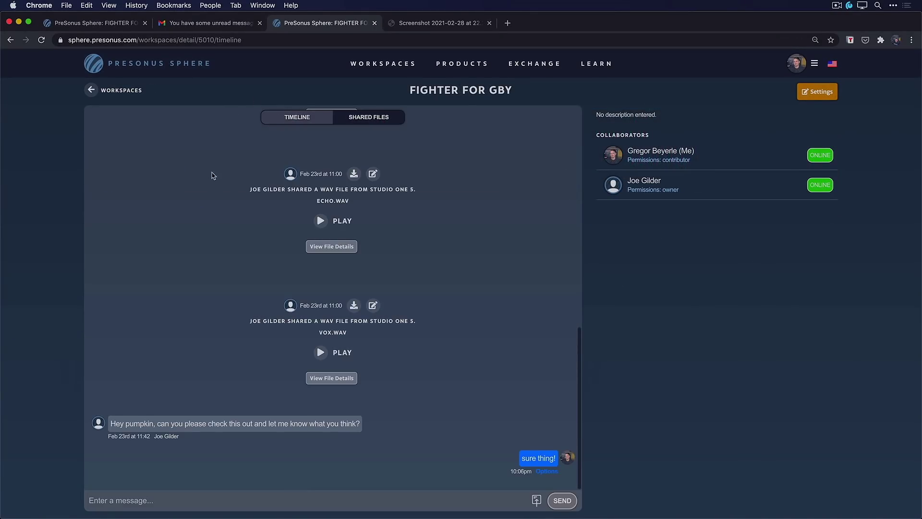
key("super+Tab")
left_click_drag(222, 202, 398, 280)
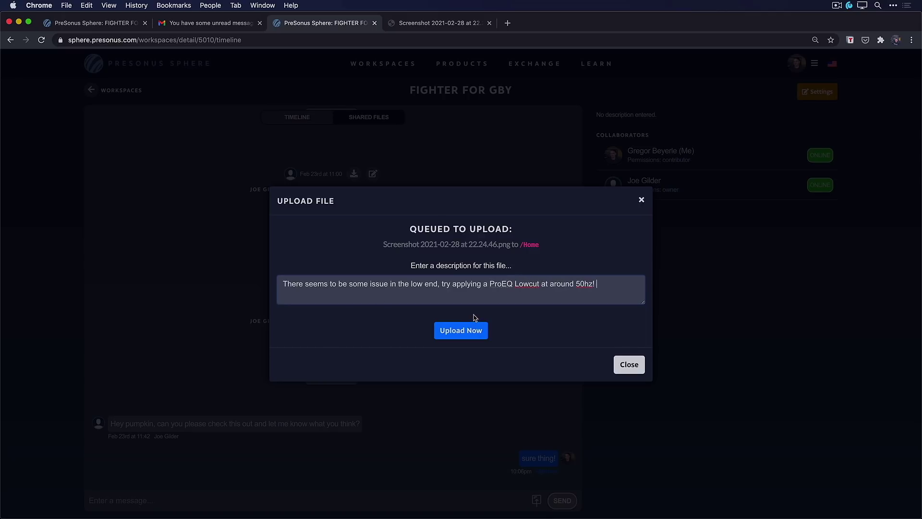
left_click(465, 329)
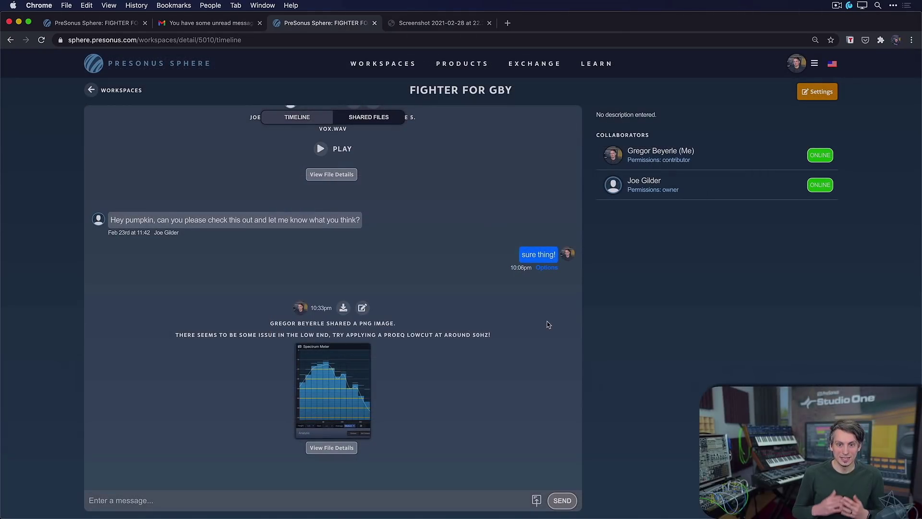